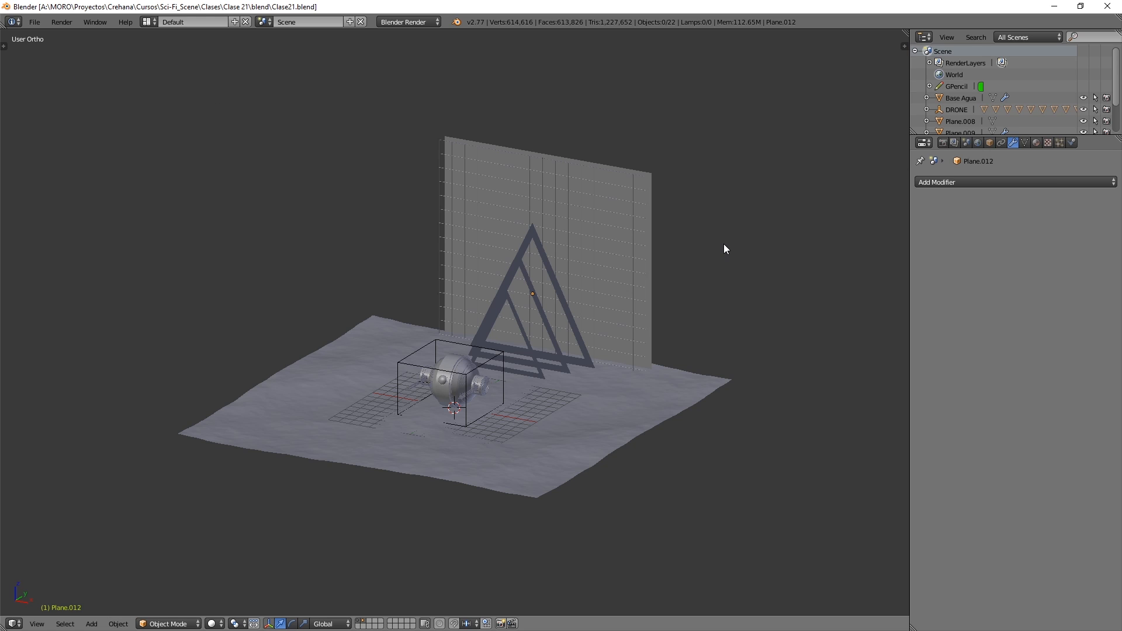
- Switch the render engine to Cycles Render
left_click(417, 23)
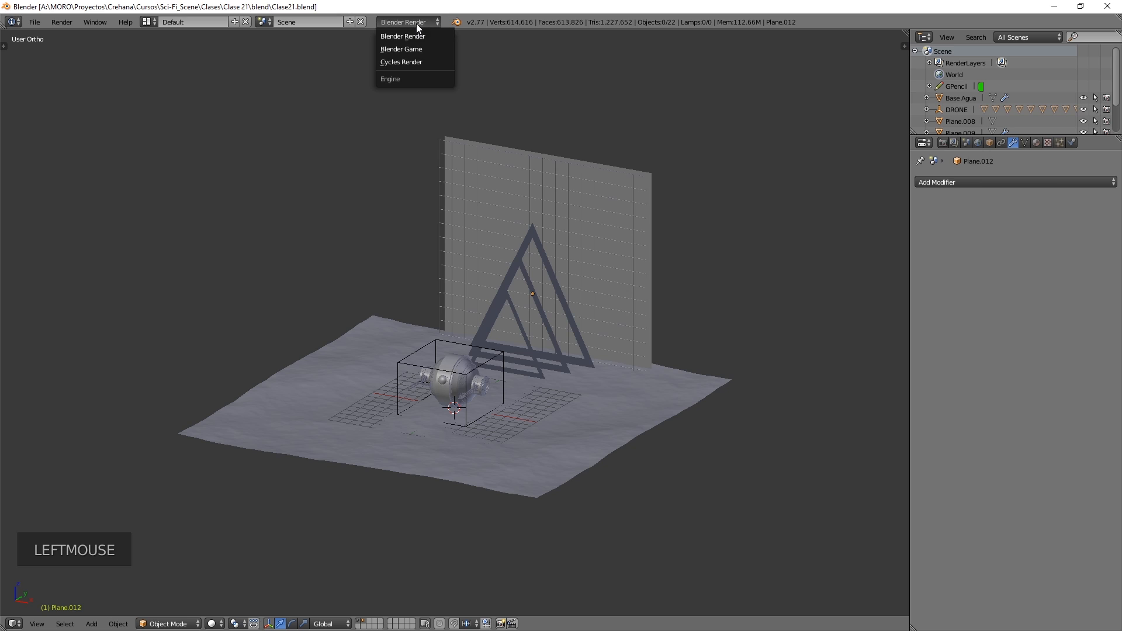
left_click(413, 62)
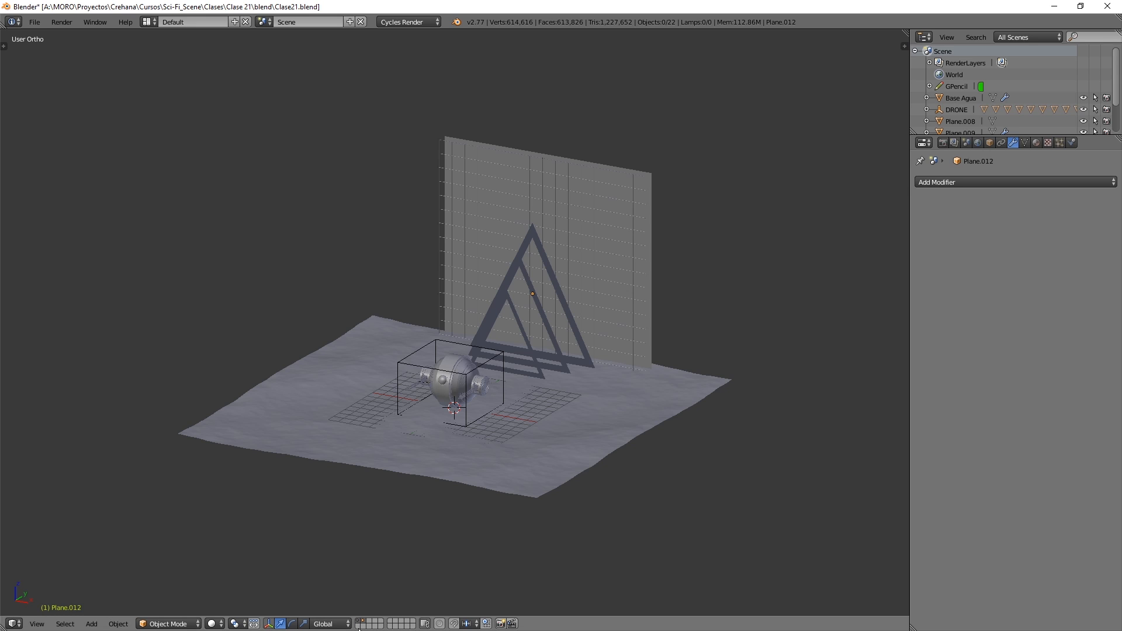
- Add a camera on an empty layer and show the drone and scenery layers together with it
left_click(358, 626)
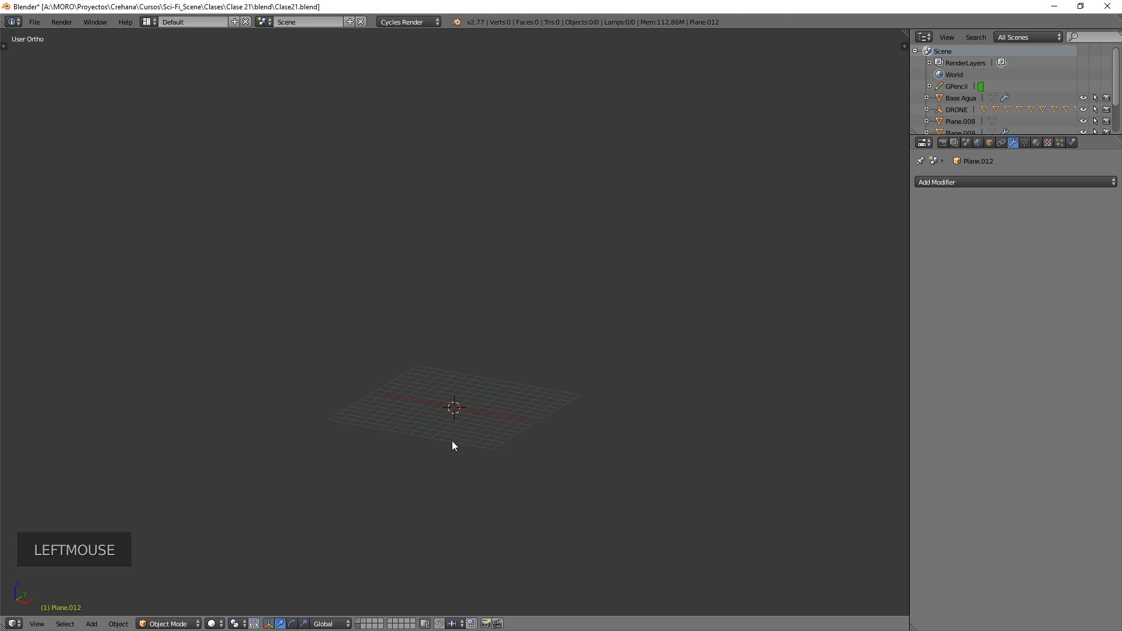
key("shift+a")
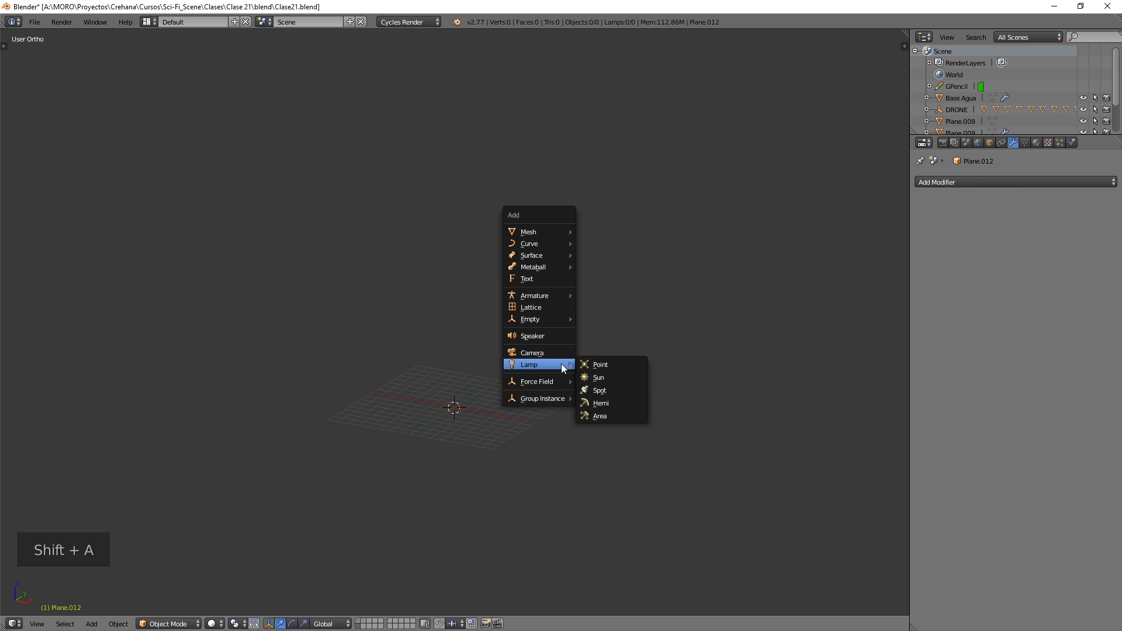
left_click(533, 354)
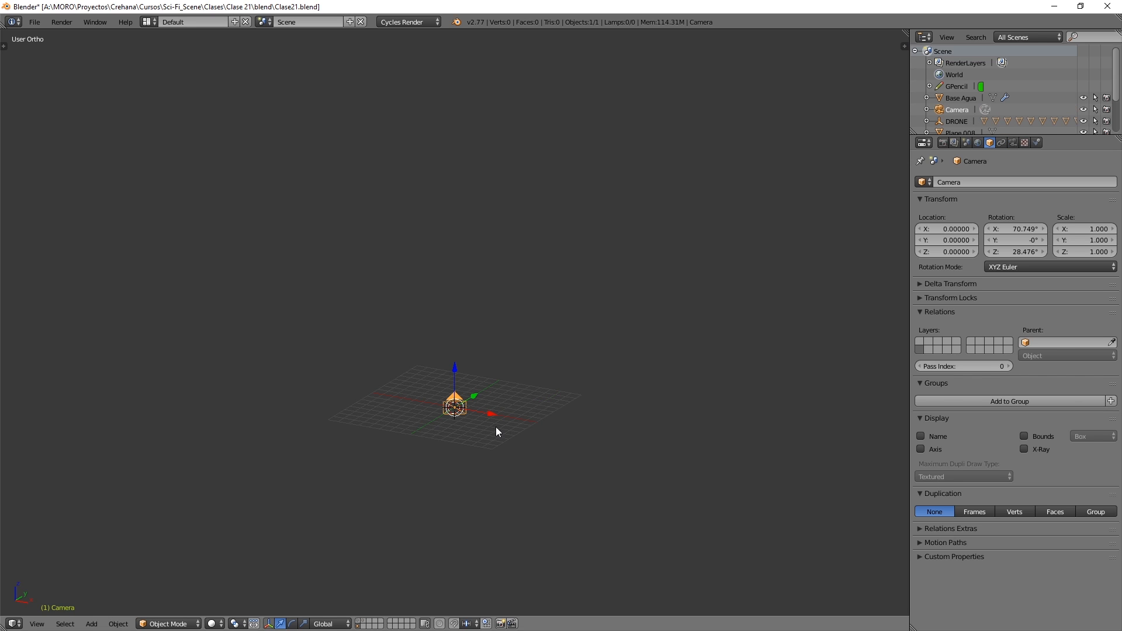
left_click(360, 623, "shift")
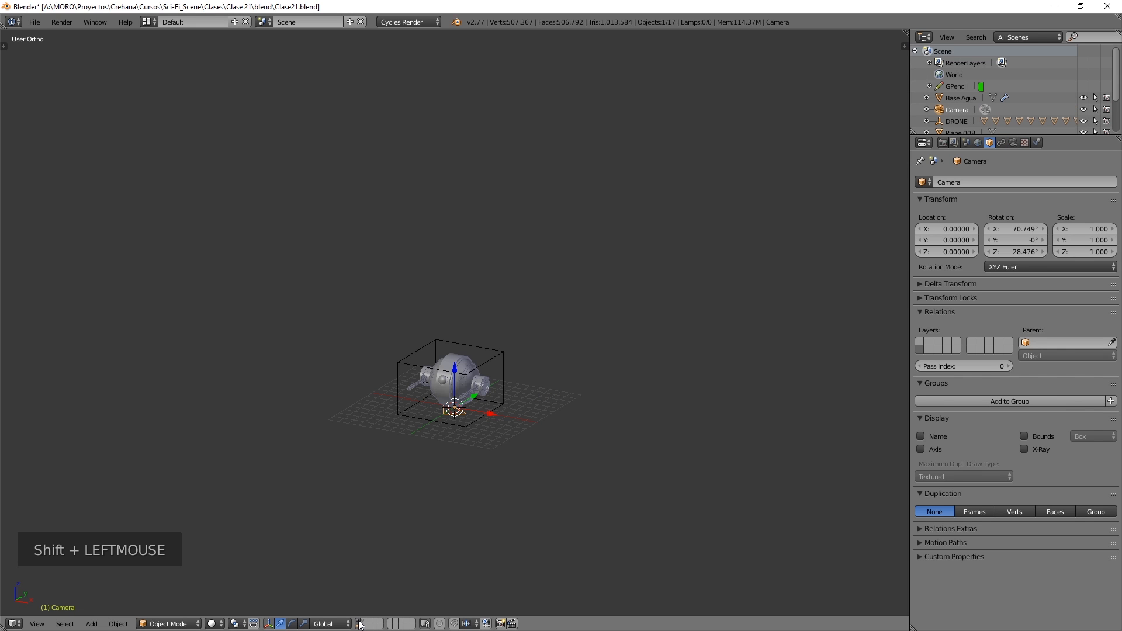
left_click(365, 624, "shift")
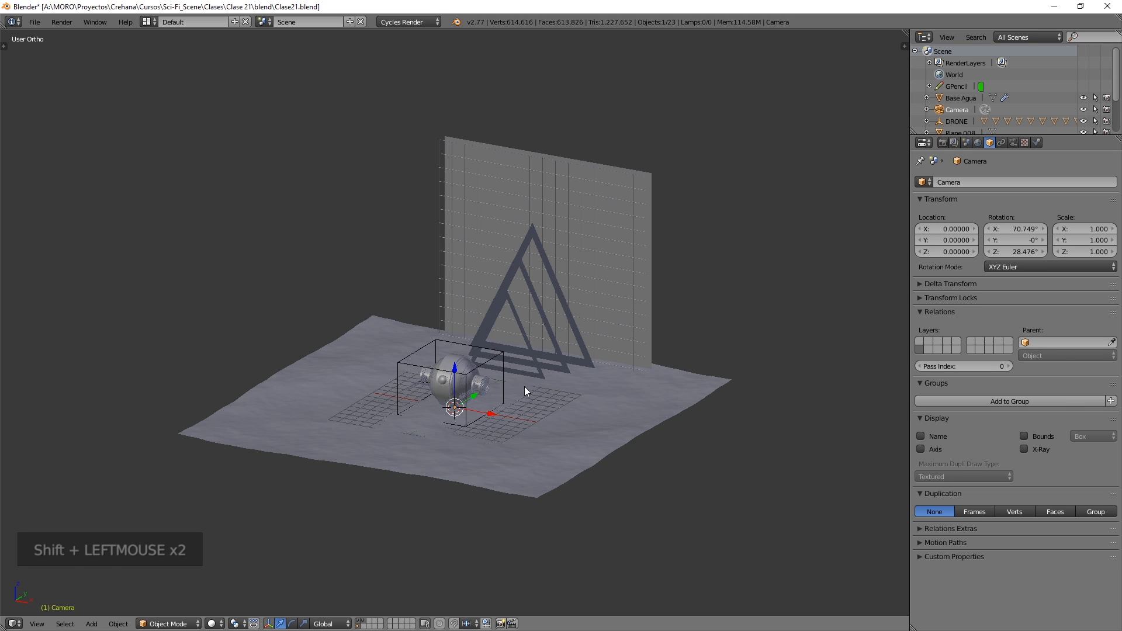
- In the right view, clear the camera's rotation and move it in front of the drone to about Y -22.27, Z 6.06
key("KP_3")
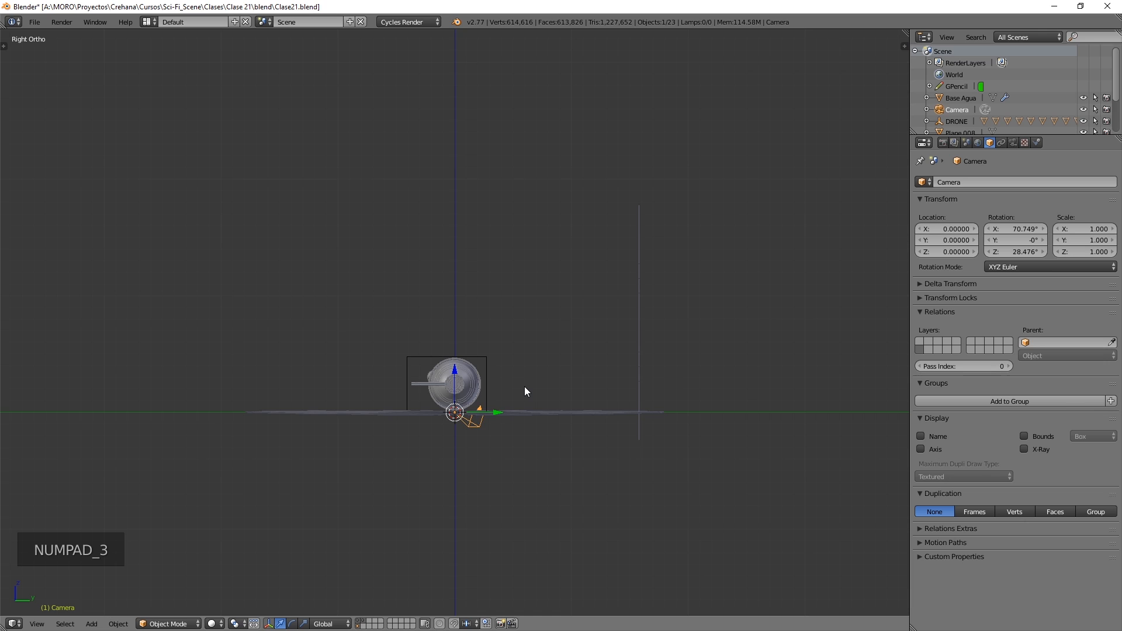
key("alt+r")
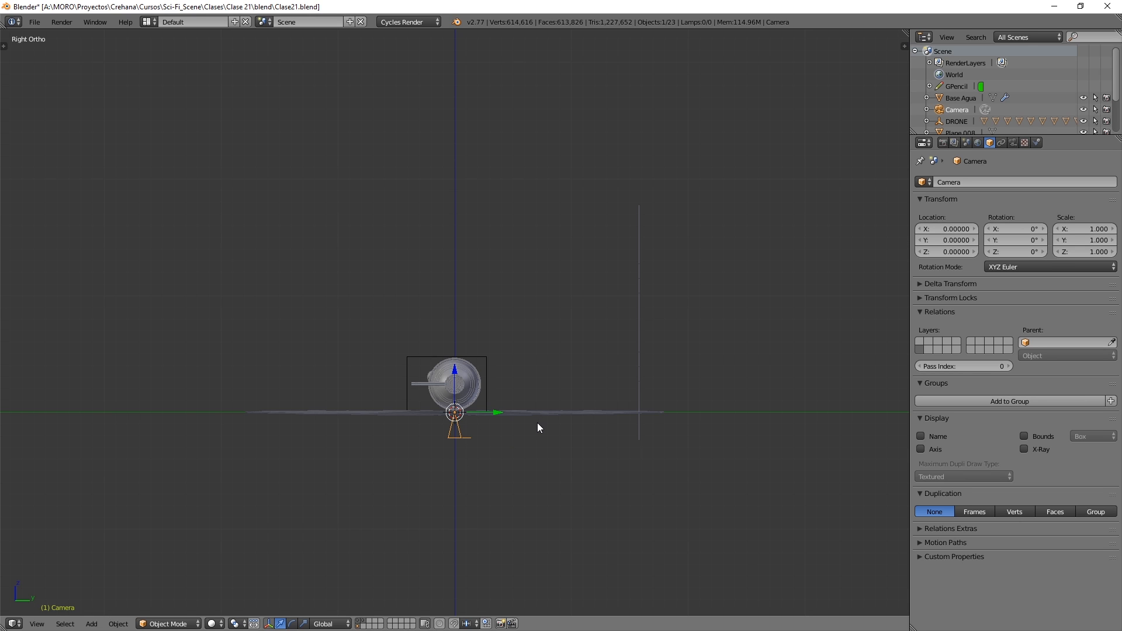
key("g")
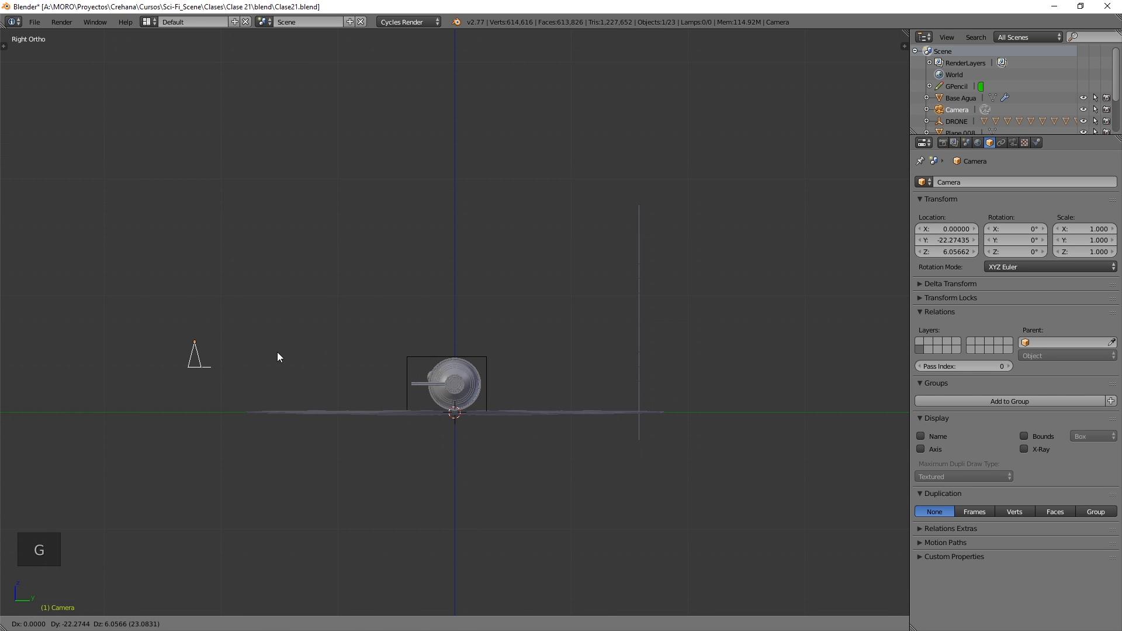
left_click(294, 345)
- Rotate the camera 90° about X so it faces the drone, and look through the camera
middle_click_drag(294, 349, 424, 352, "shift")
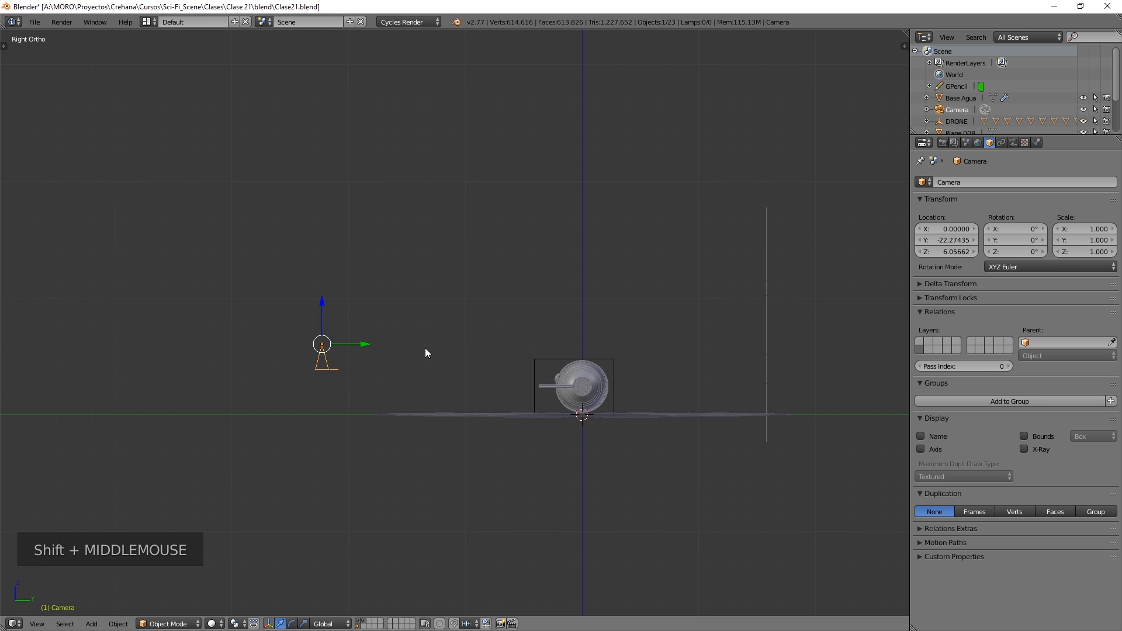
type("r90")
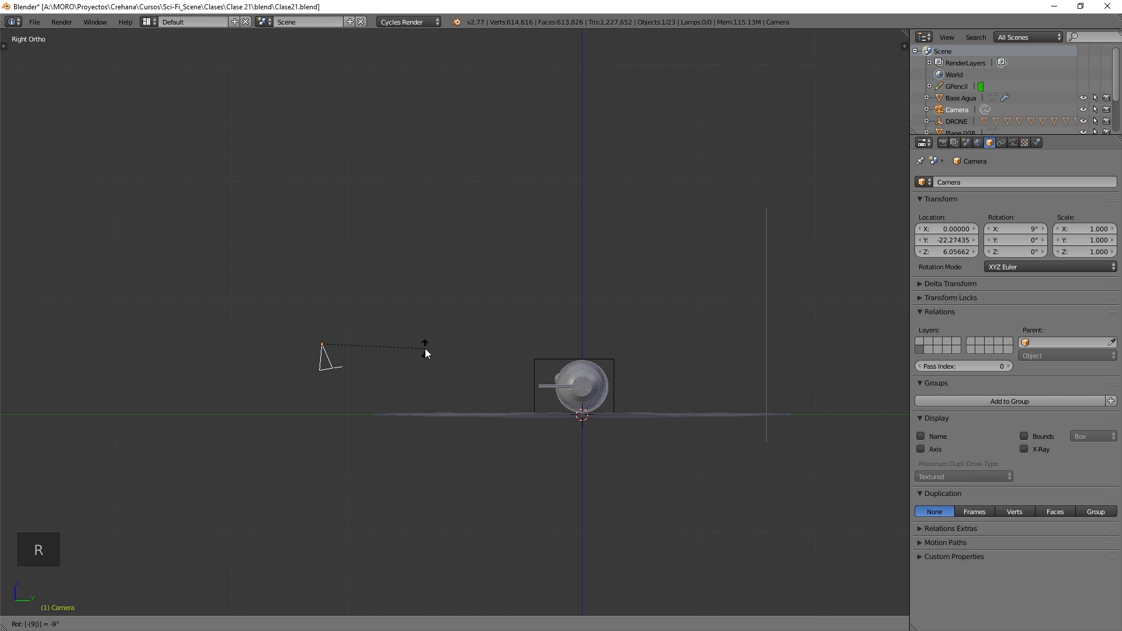
key("Return")
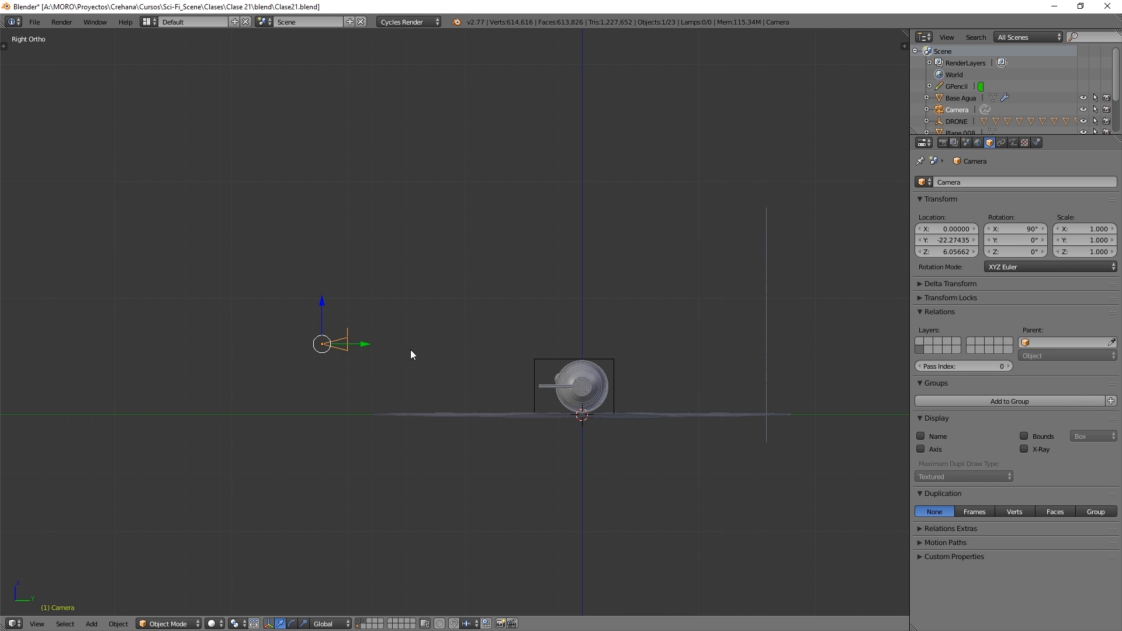
key("KP_0")
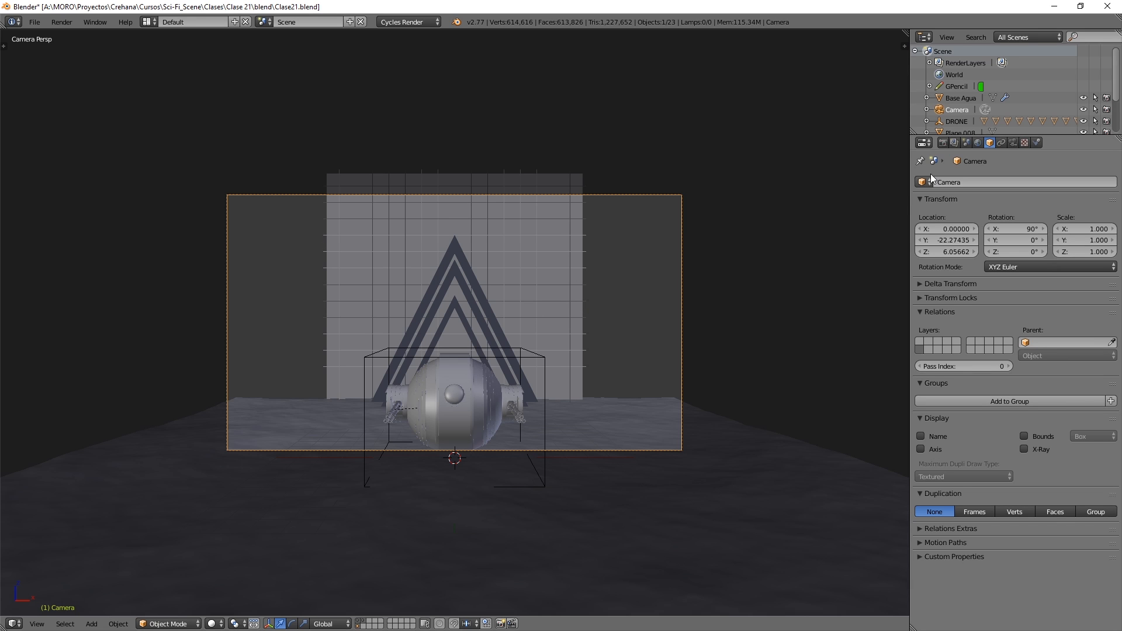
- Set the render resolution to 2000 × 2000 px for a square frame
left_click(943, 143)
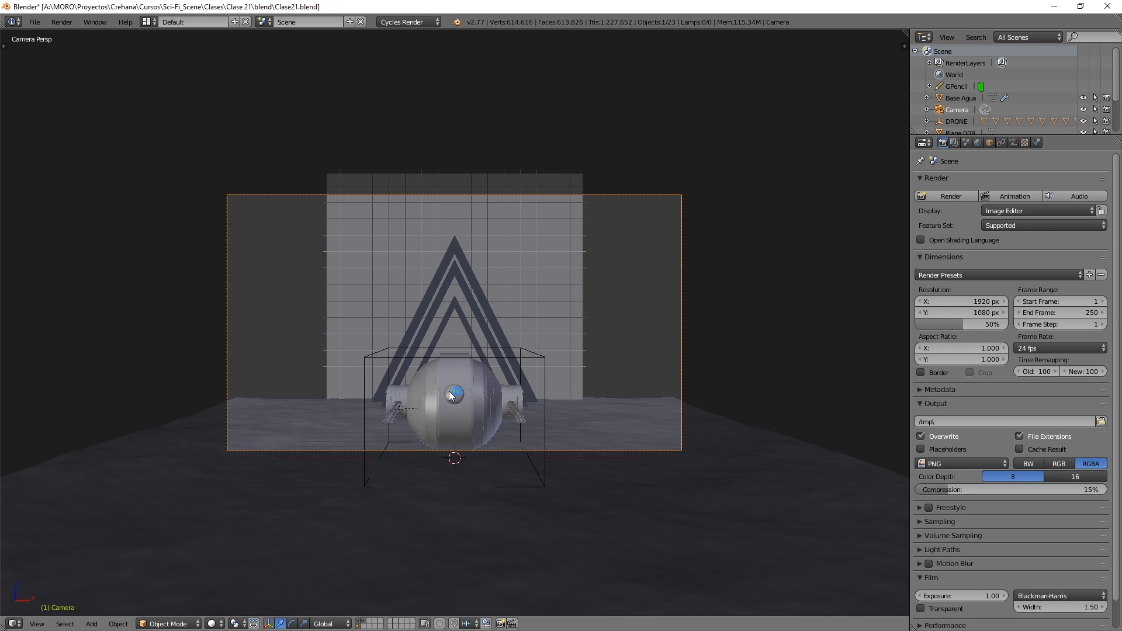
left_click(959, 299)
type("2000")
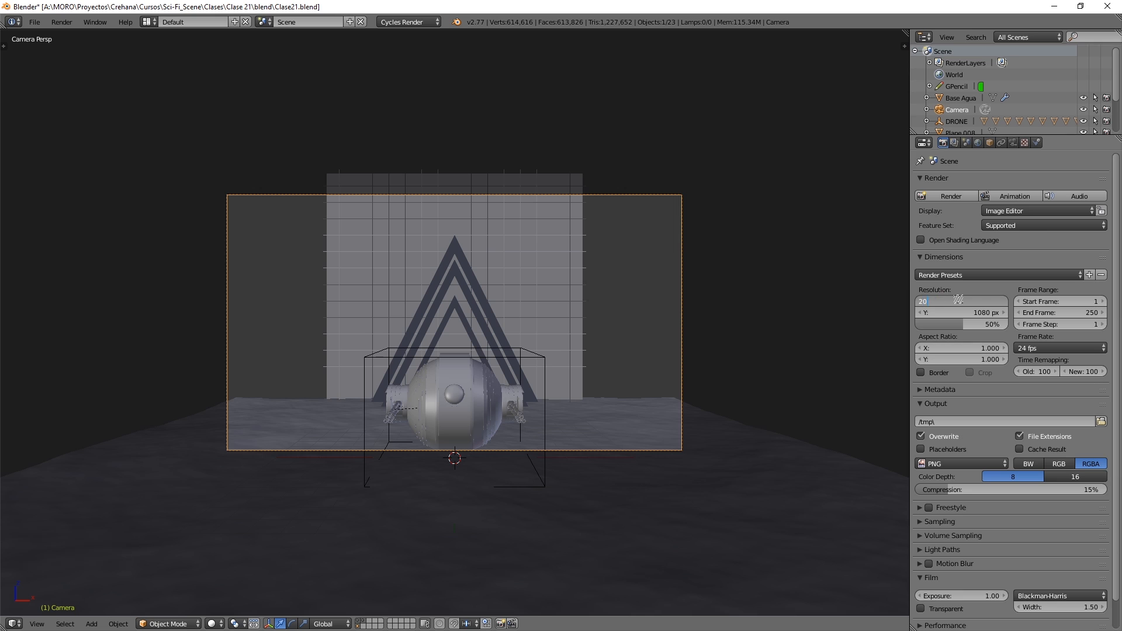
key("Tab")
type("2000")
key("Return")
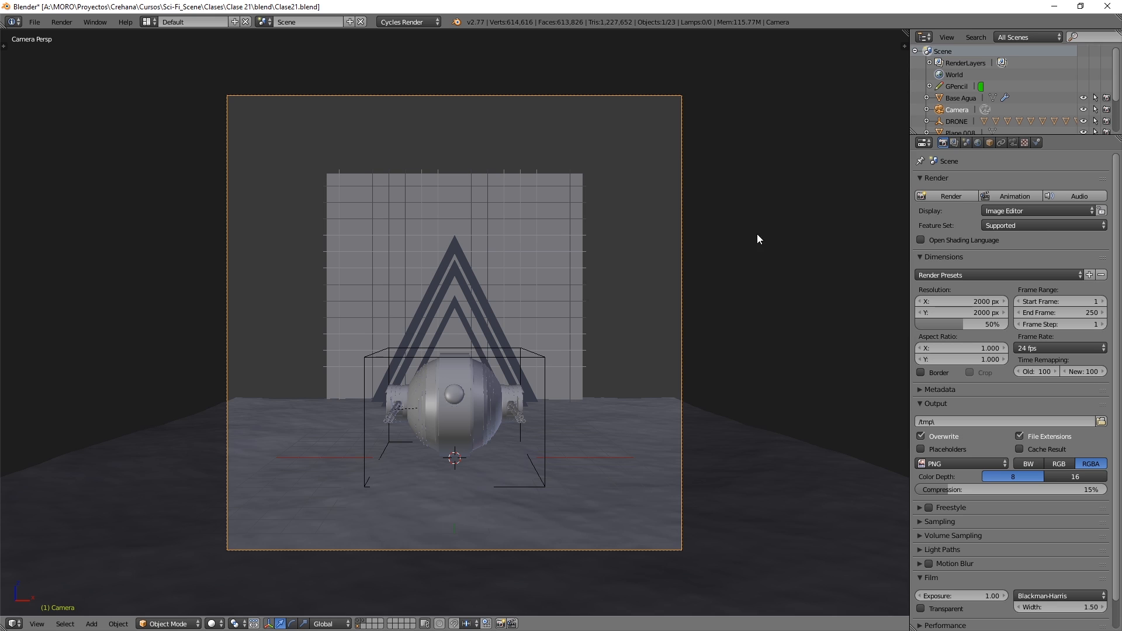
- Set the perspective camera's focal length to 120 mm
left_click(1013, 144)
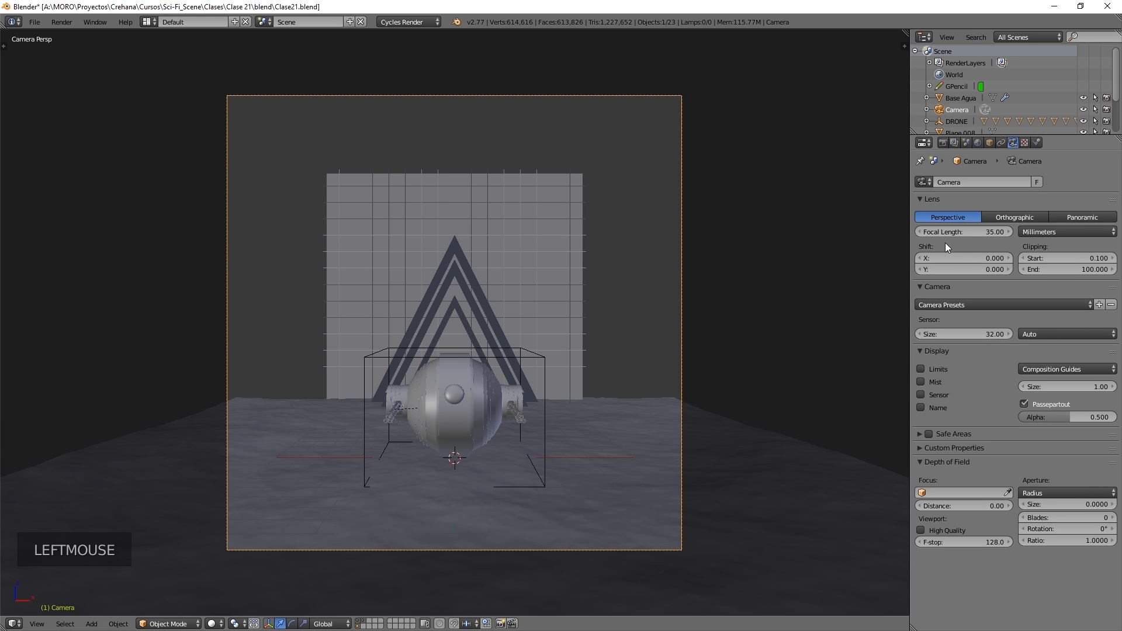
left_click(964, 230)
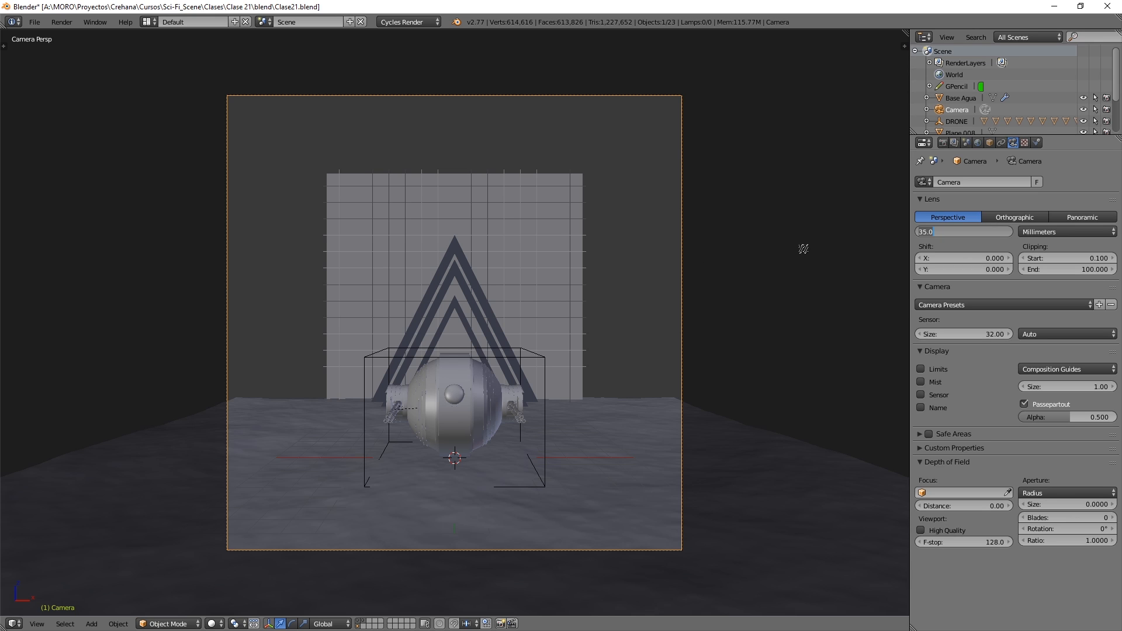
type("120")
key("Return")
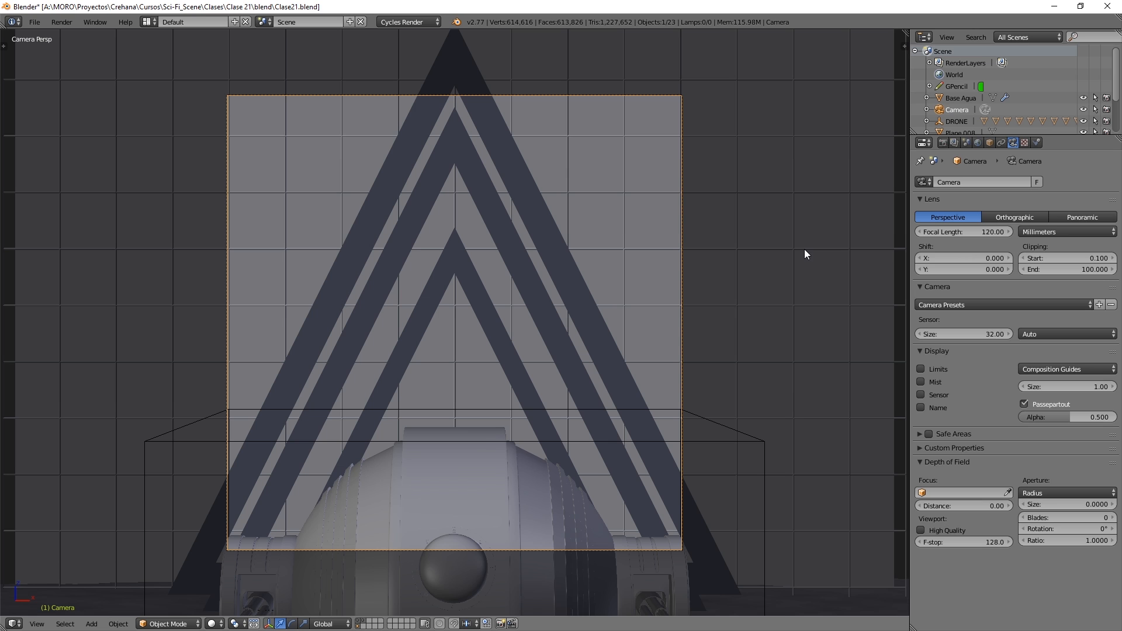
- Pull the camera back along its local Z axis and tilt it slightly downward about global X to frame the drone and triangles
key("g")
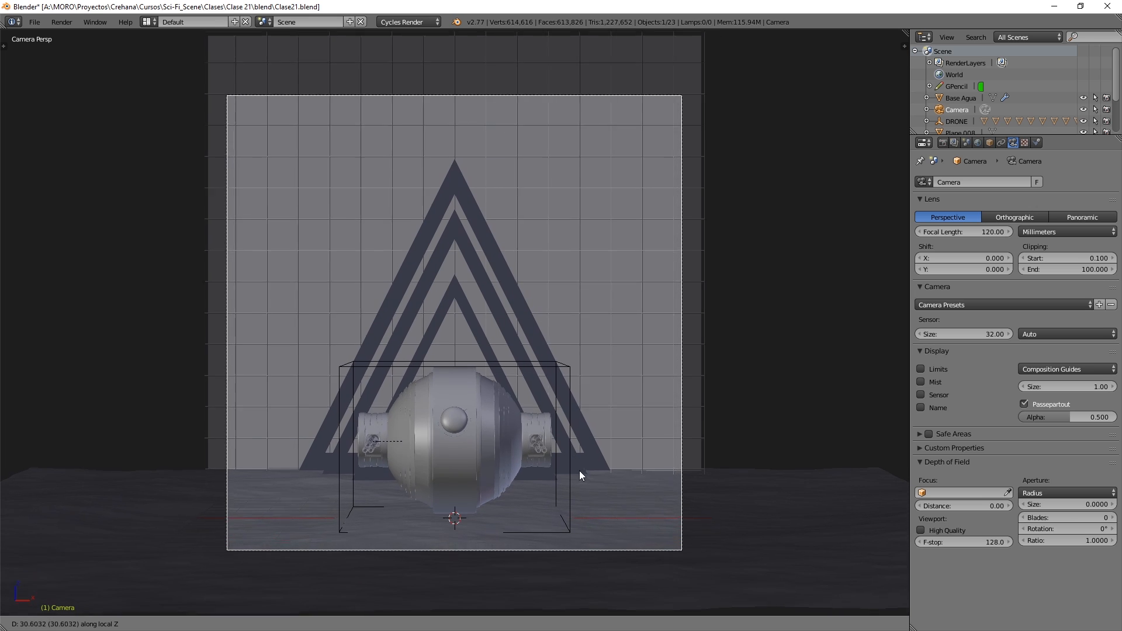
left_click(582, 507)
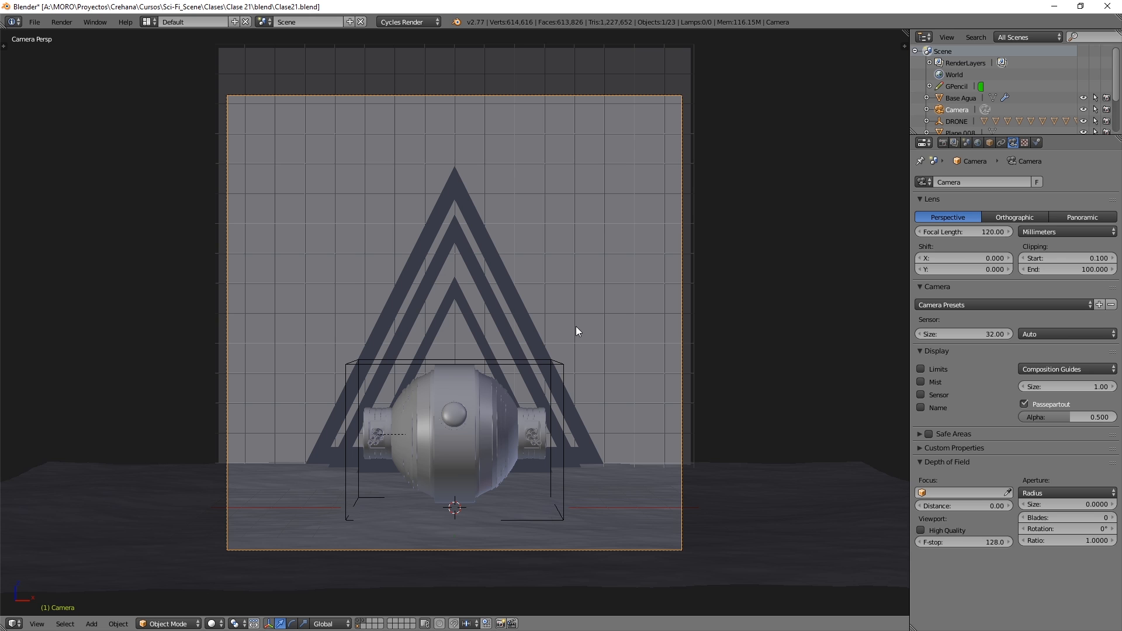
key("r")
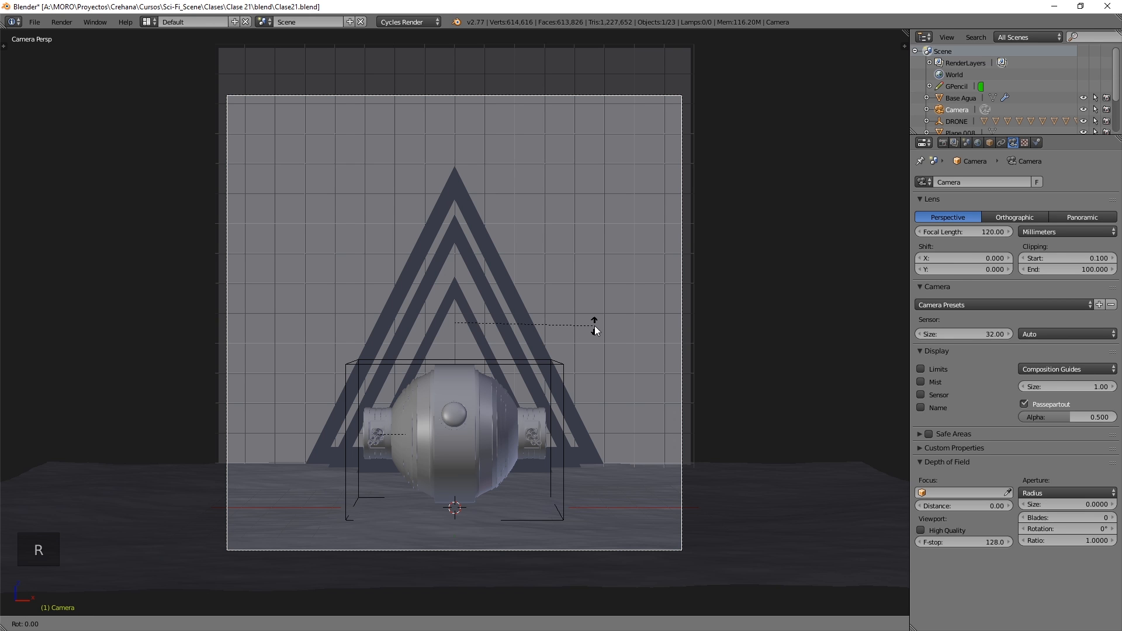
key("x")
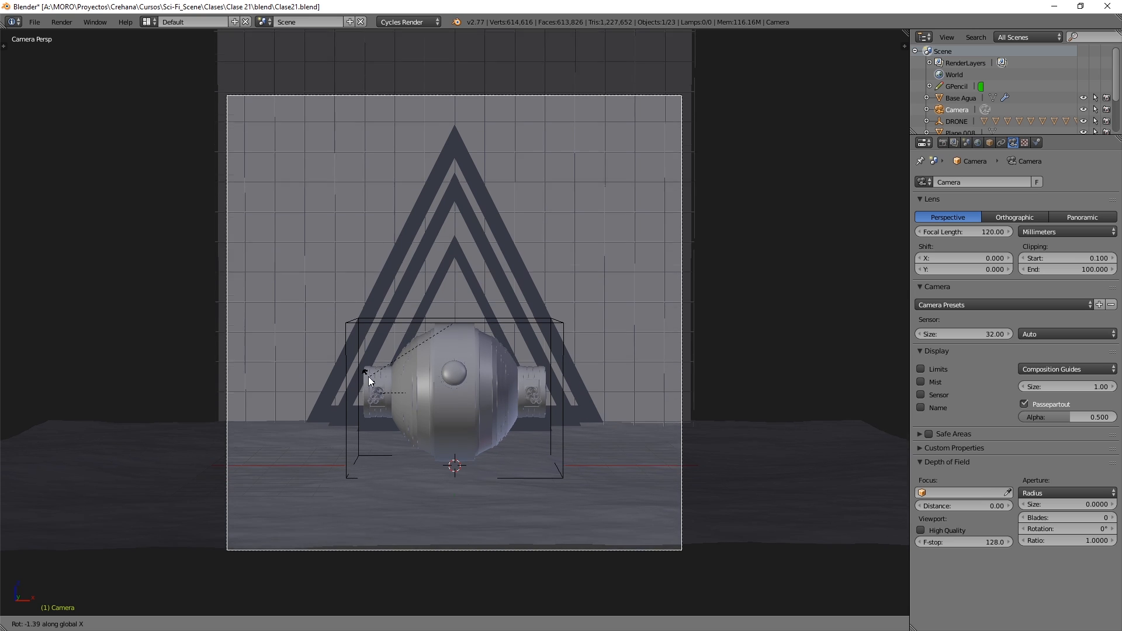
left_click(369, 355)
- Move the camera a little closer along its local Z axis and adjust its position so the drone and triangles fill more of the frame
key("g")
key("z")
key("z")
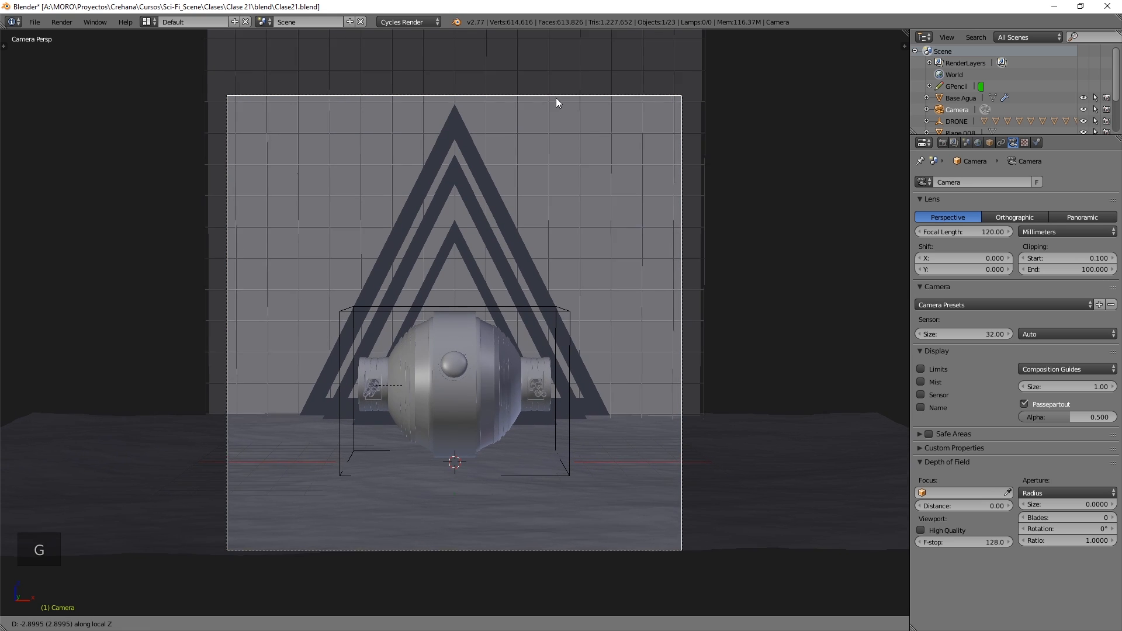
key("g")
left_click(629, 390)
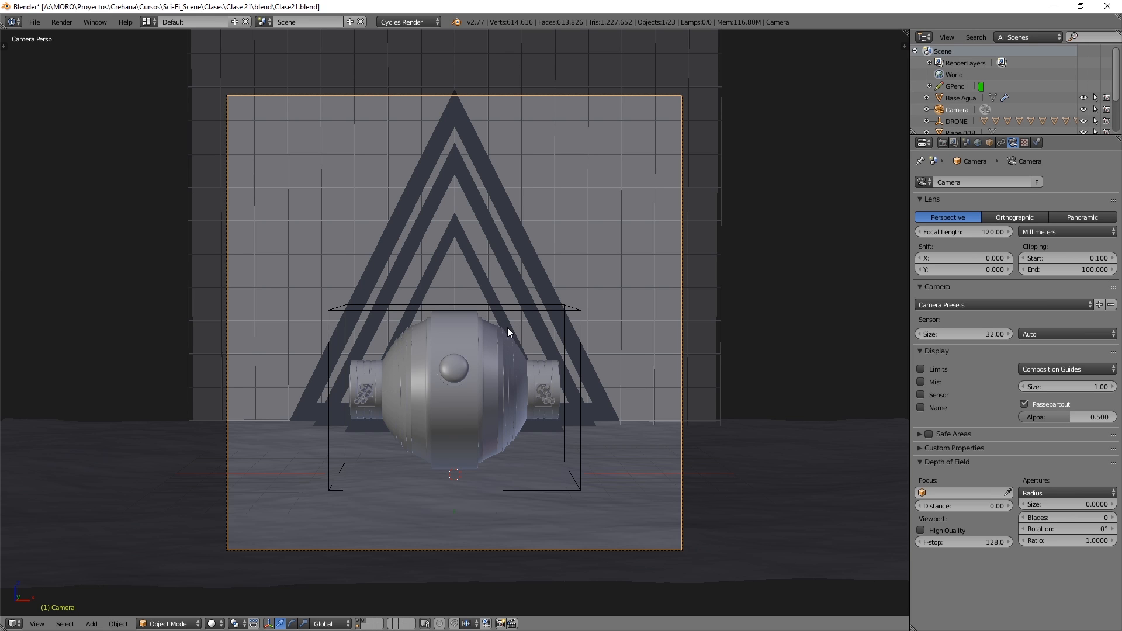
- Scale the three triangles behind the drone down to about three quarters of their size and lower them to ground level
right_click(493, 241)
right_click(508, 224, "shift")
right_click(477, 252, "shift")
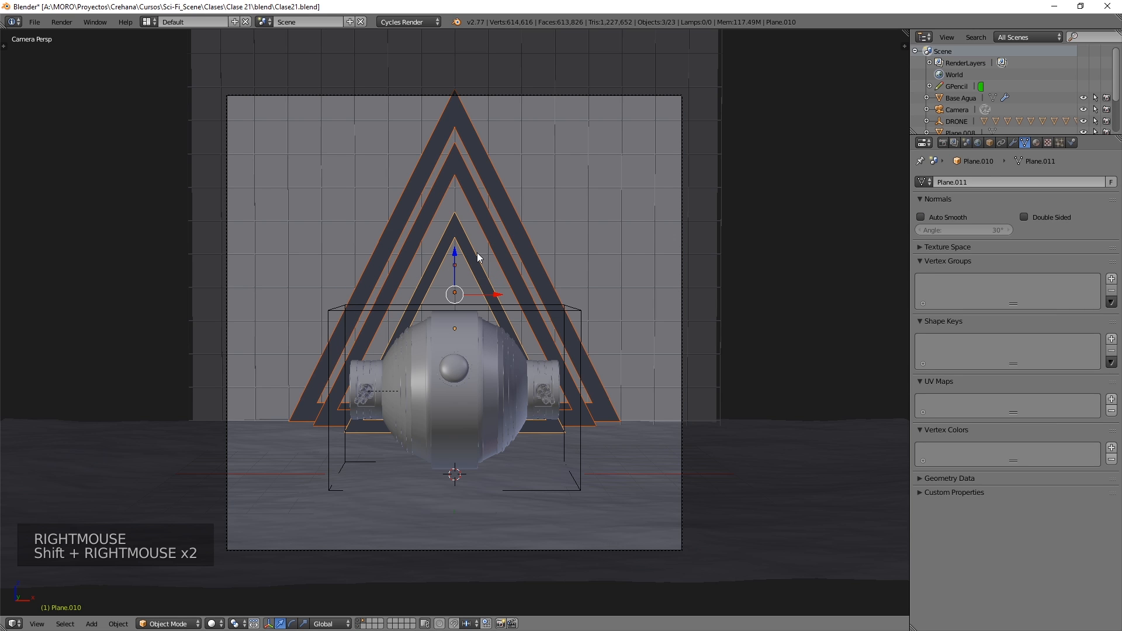
key("s")
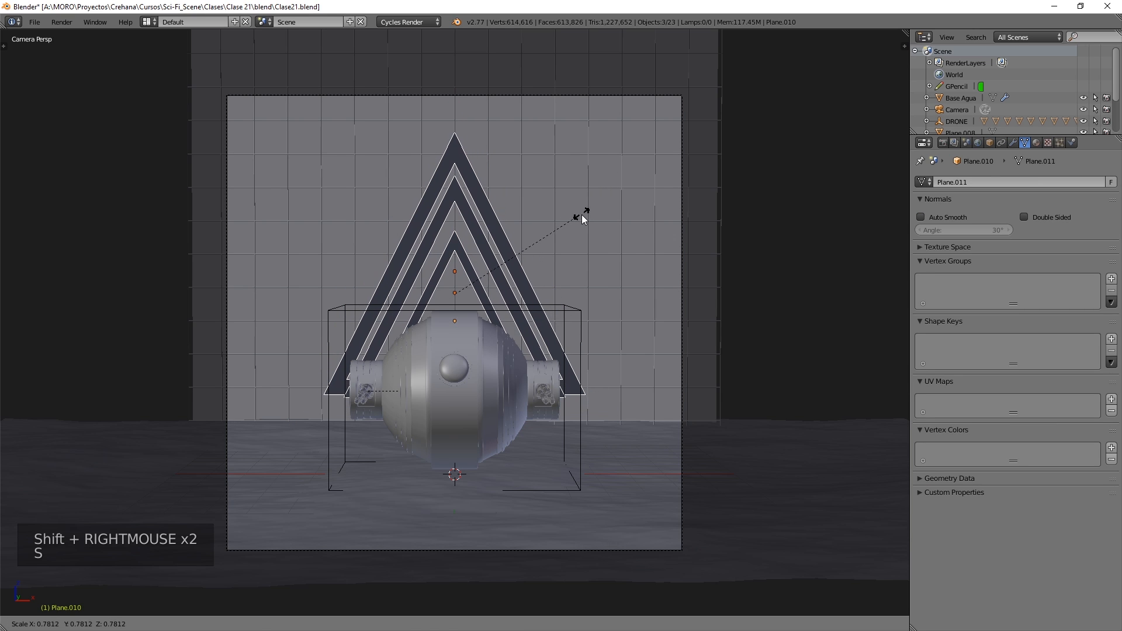
left_click_drag(453, 258, 453, 300)
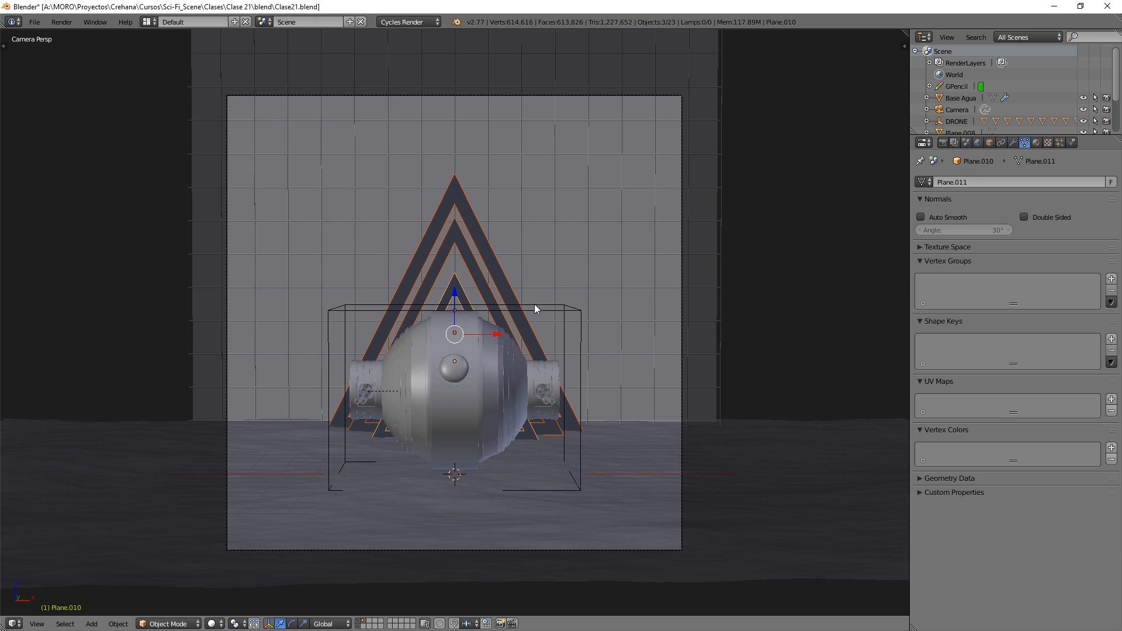
- Rotate the drone's parent empty by about 23° about the global Z axis and fine-tune its position
right_click(559, 307)
key("r")
key("r")
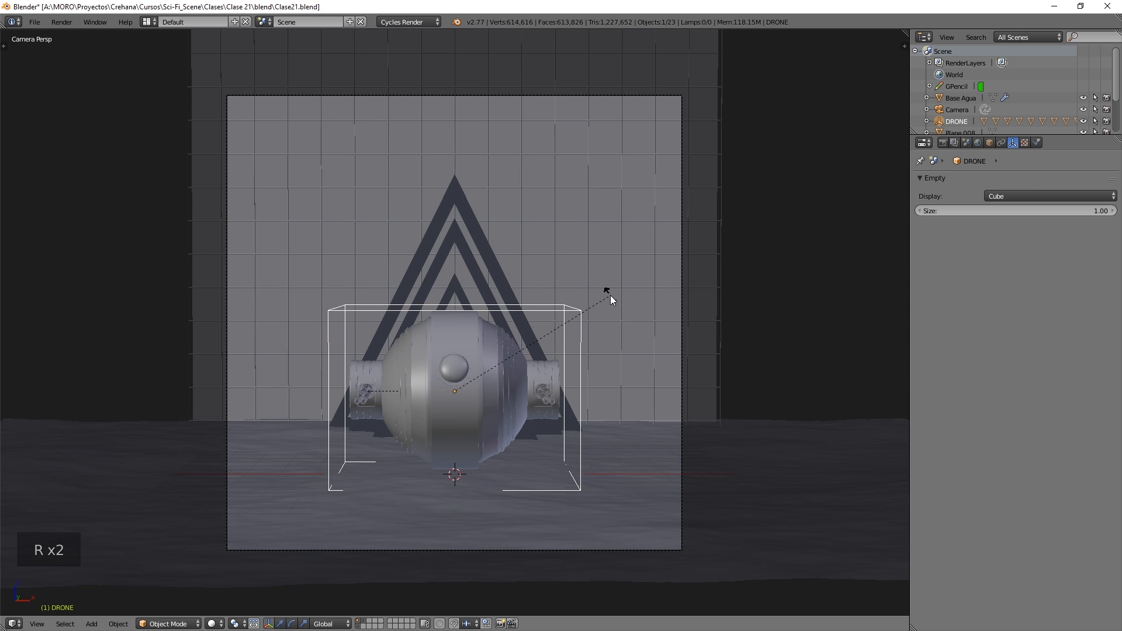
key("z")
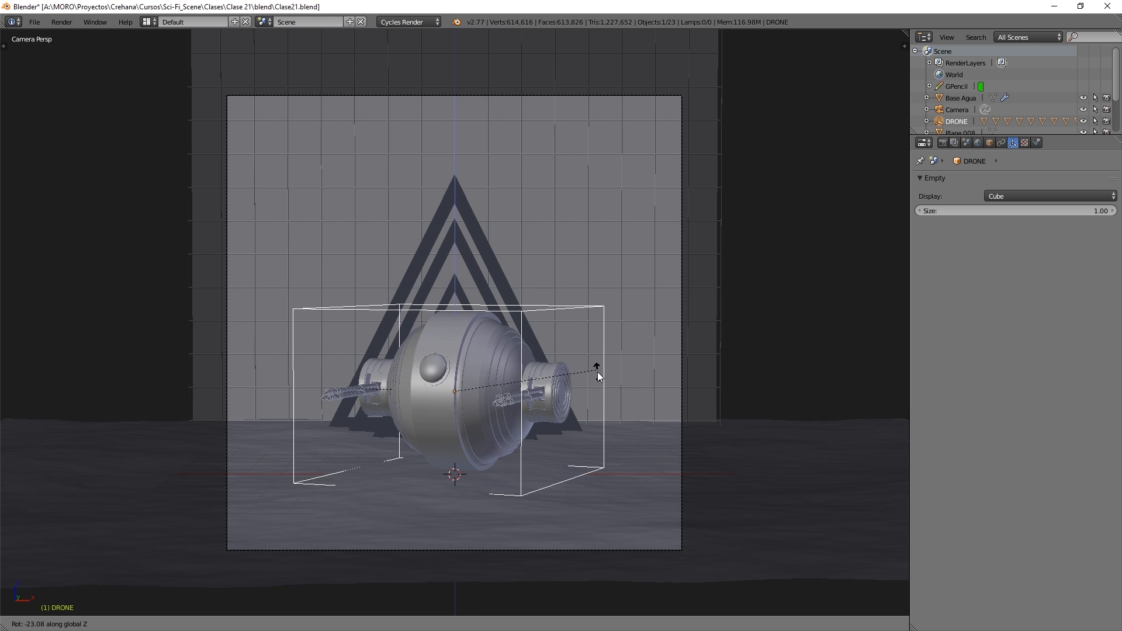
left_click(596, 374)
key("g")
left_click_drag(453, 349, 454, 351)
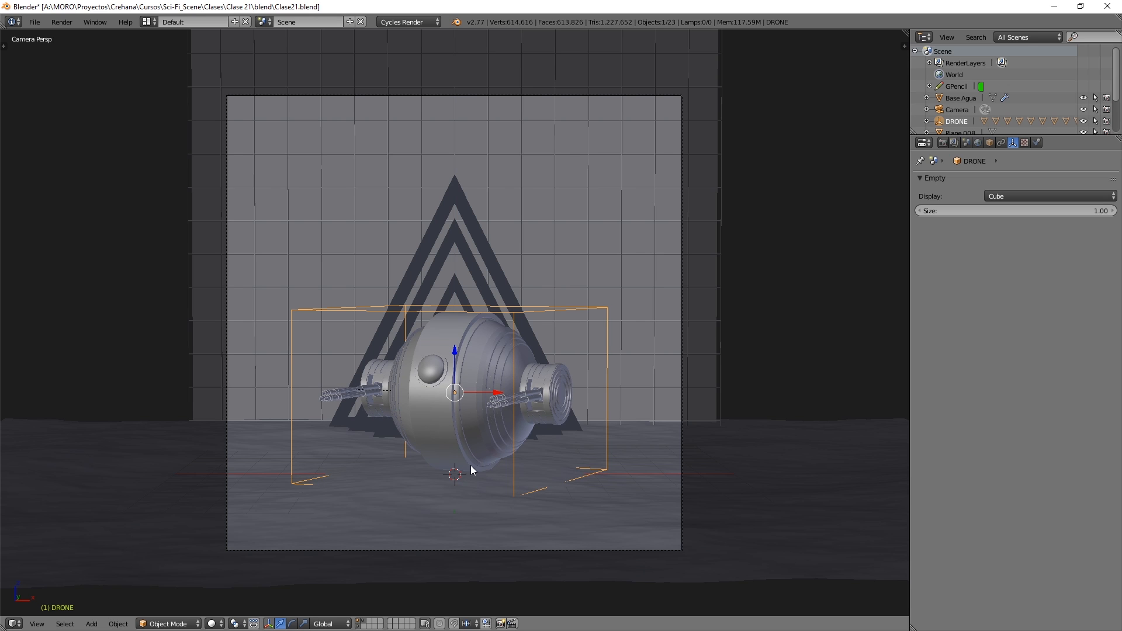
- Tilt the camera slightly further downward about global X and move it closer to the drone along its local Z axis
right_click(541, 97)
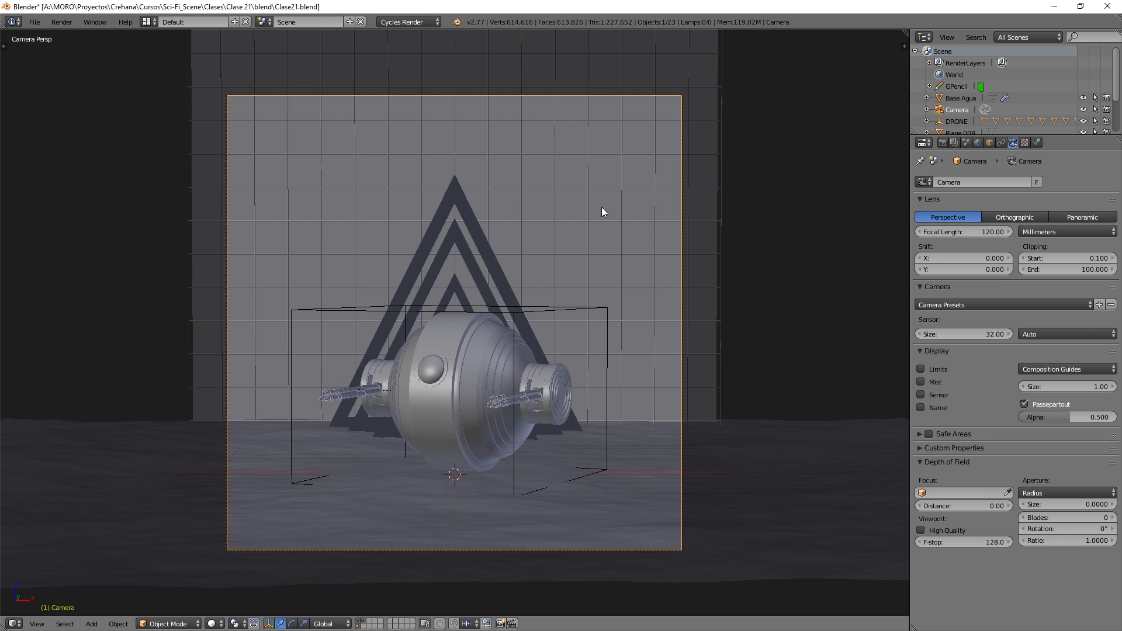
key("r")
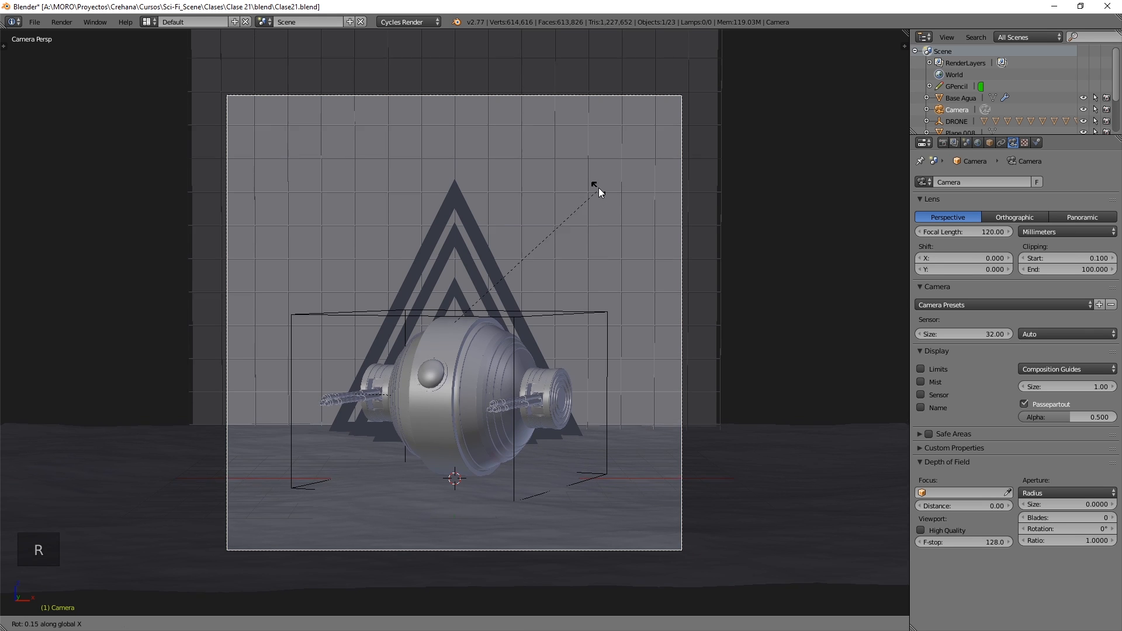
left_click(618, 353)
key("g")
key("z")
key("z")
left_click(621, 288)
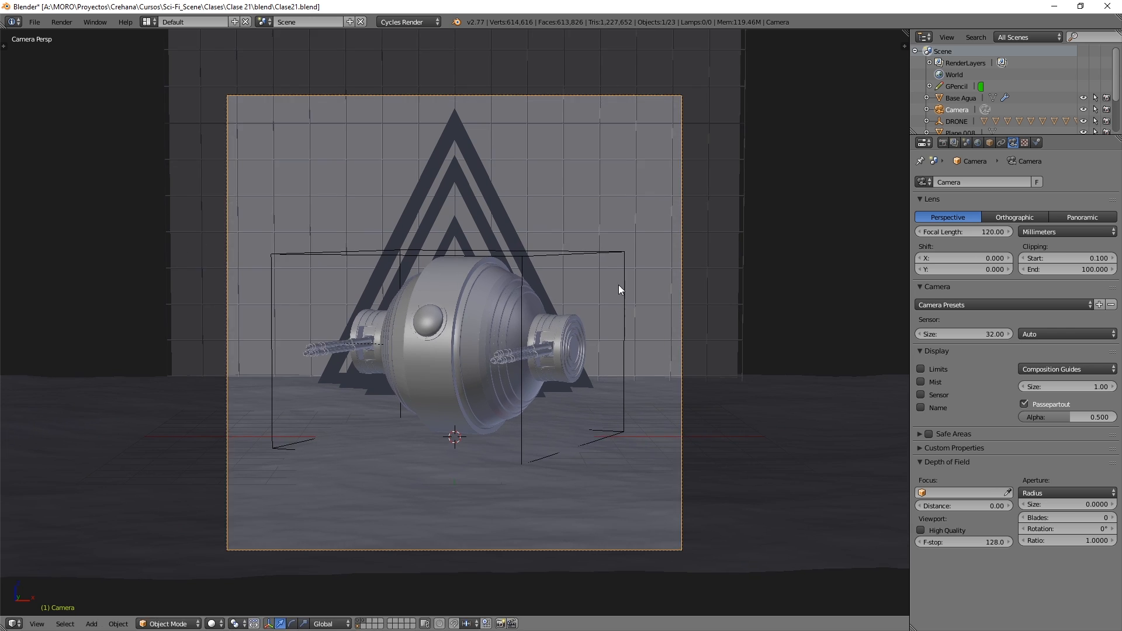
- Tilt the camera slightly upward and overlay only the Thirds composition guide on its view
key("r")
left_click(601, 273)
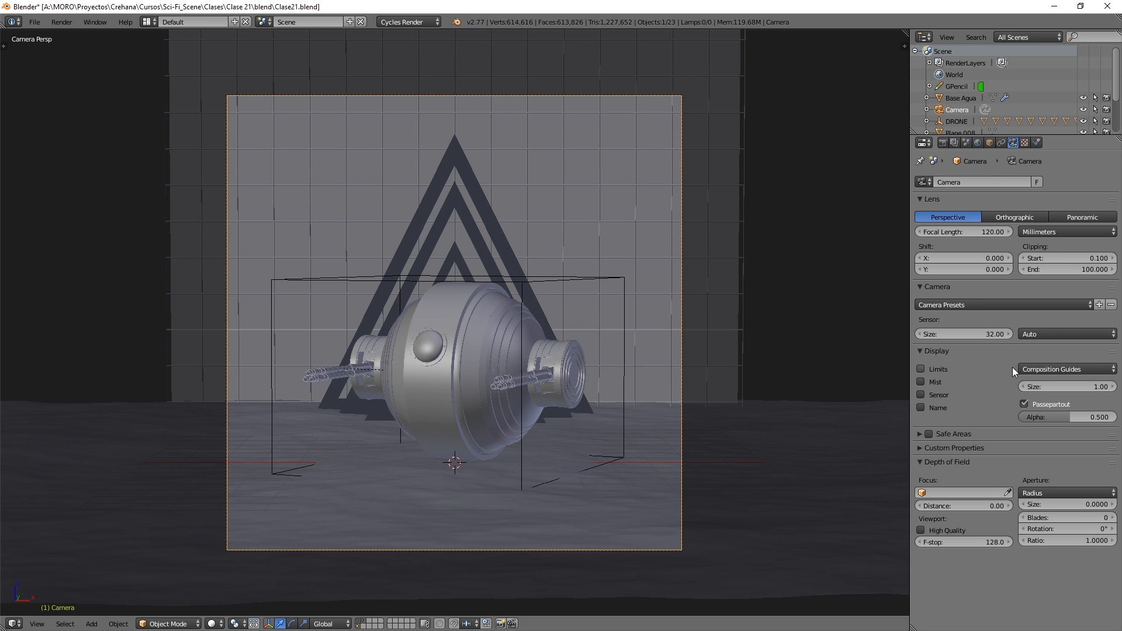
left_click(1057, 366)
left_click(1049, 268)
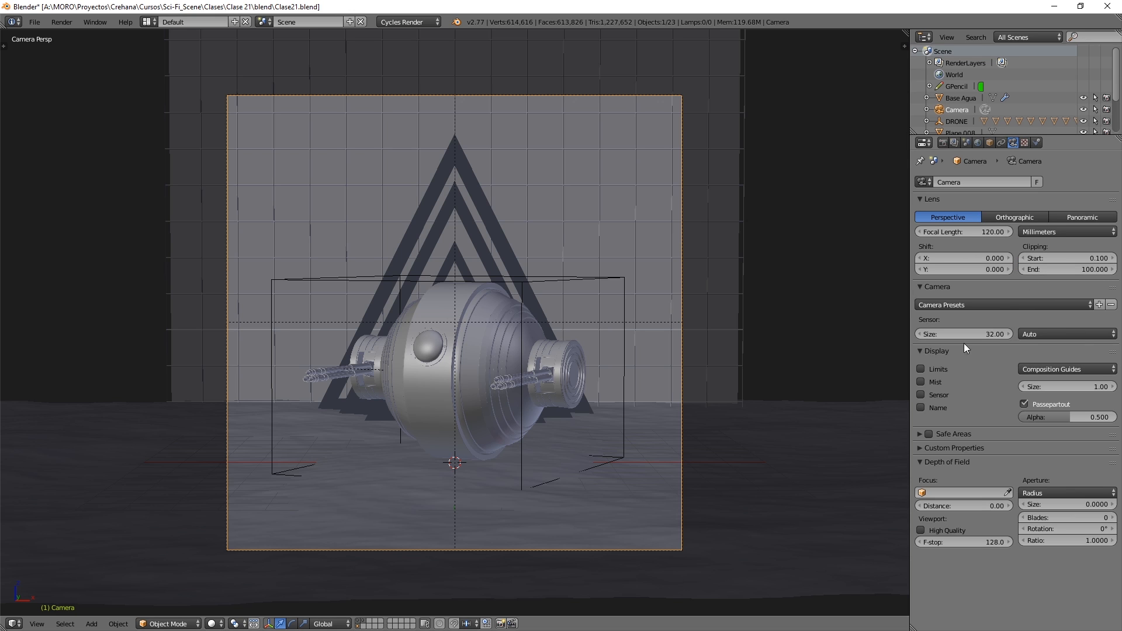
left_click(1045, 370)
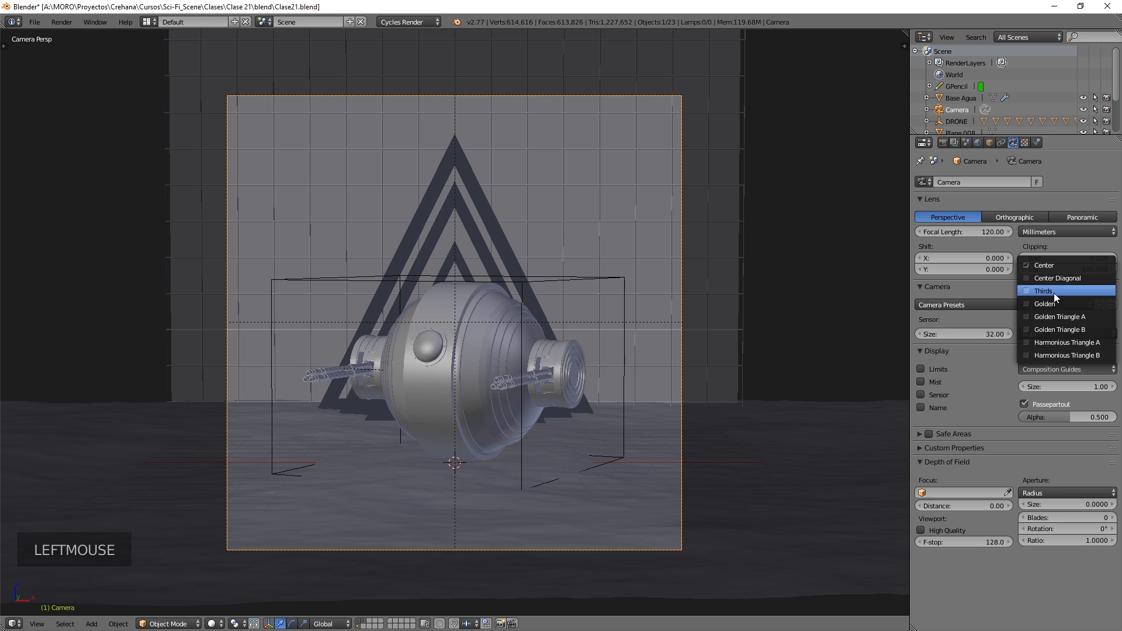
left_click(1054, 291)
left_click_drag(1035, 367, 1047, 264)
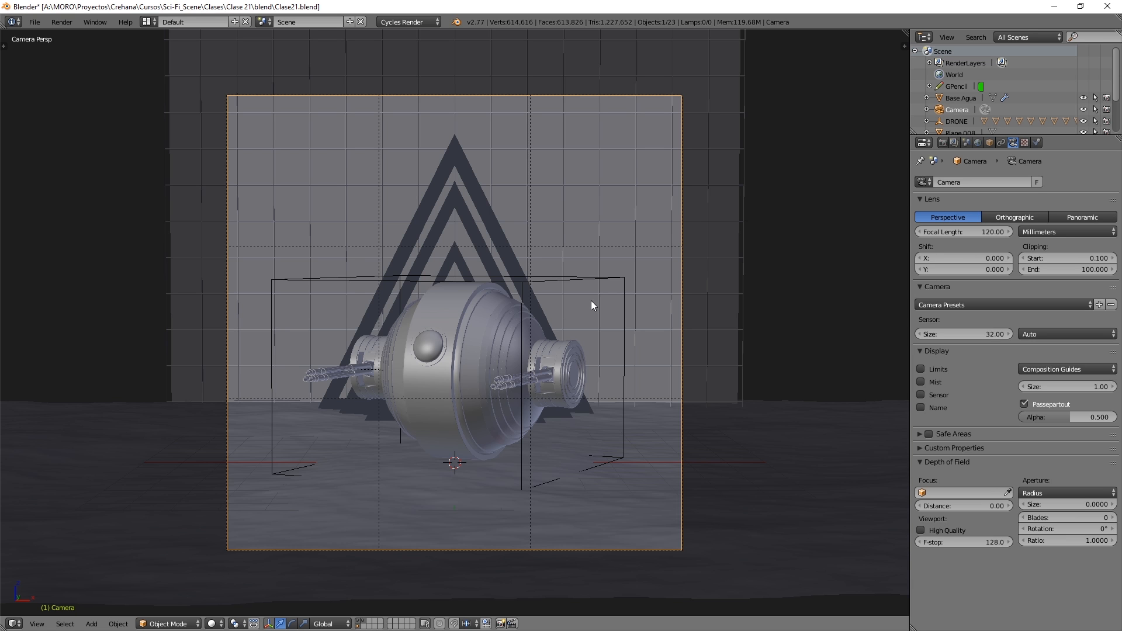
- Lower the camera by about 1 unit along the global Z axis
key("g")
key("z")
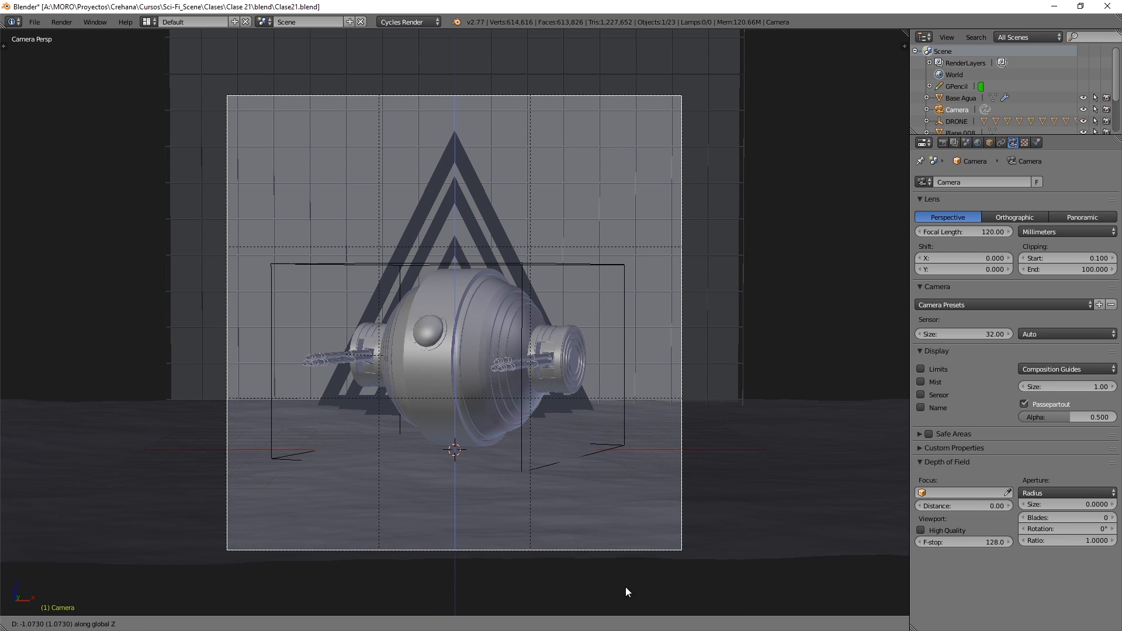
left_click(627, 577)
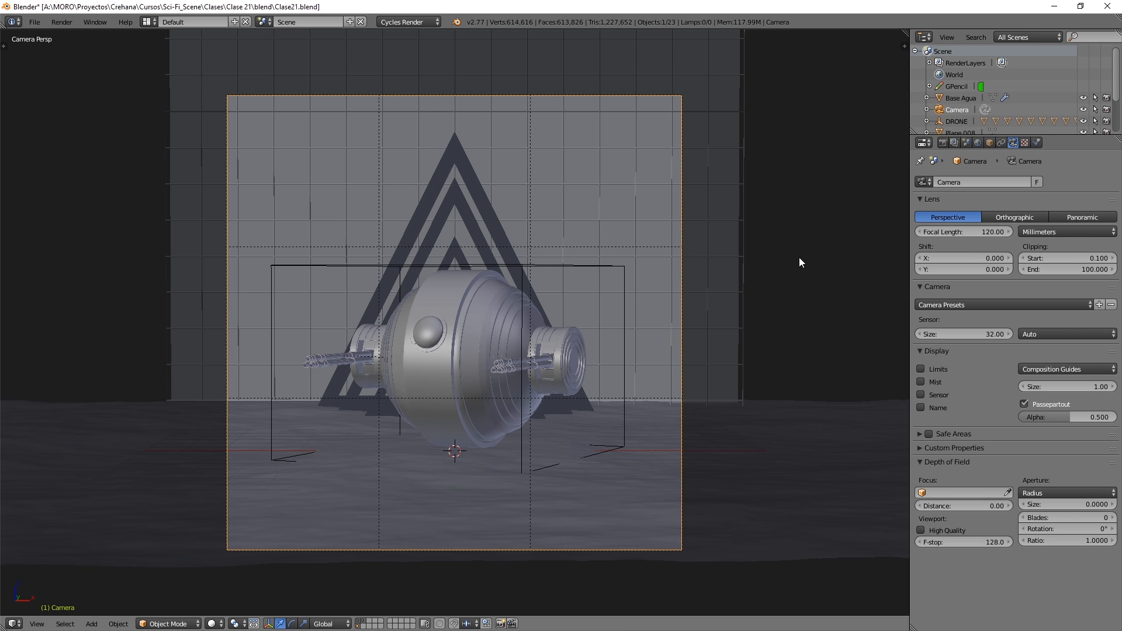
- Return from Photoshop to Blender and set the world background color to an Environment Texture
left_click(977, 143)
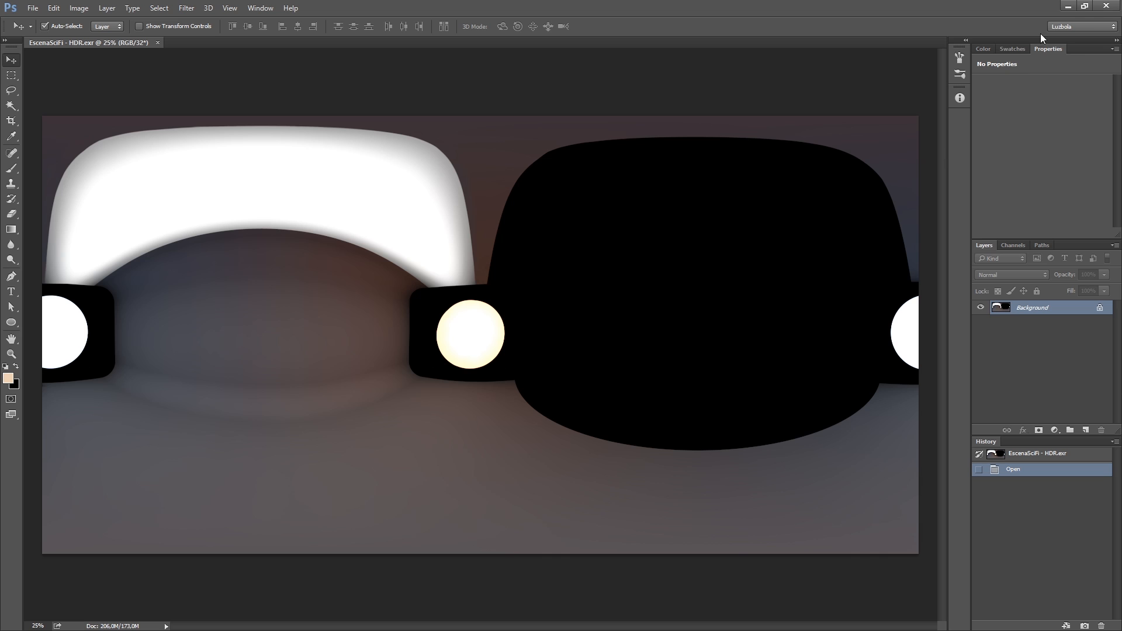
left_click(1067, 8)
left_click(988, 245)
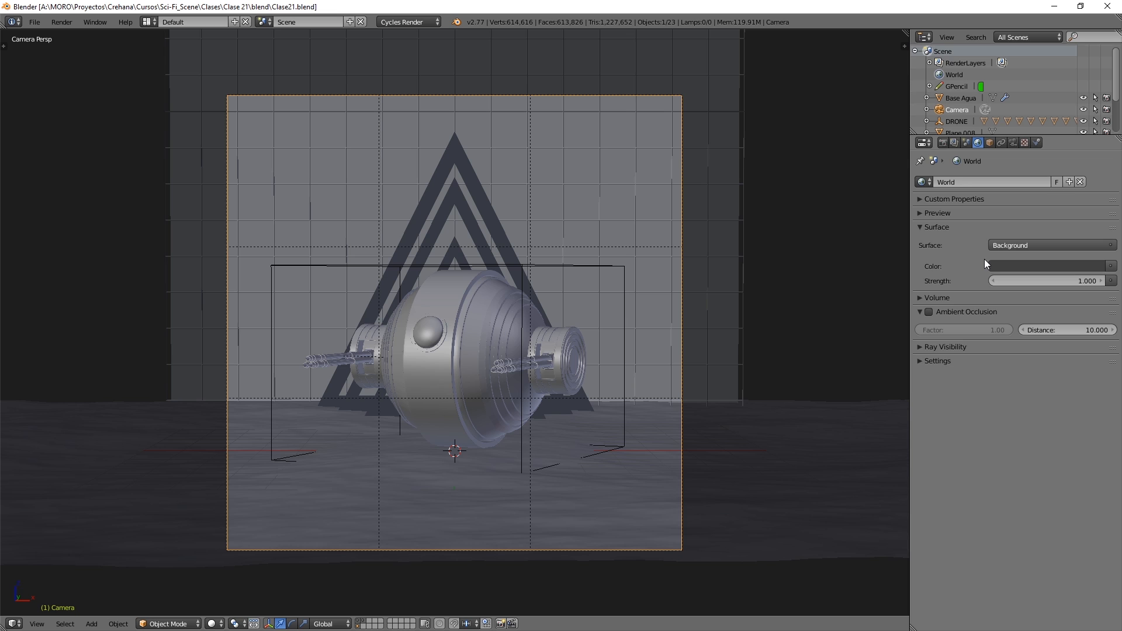
left_click(1111, 266)
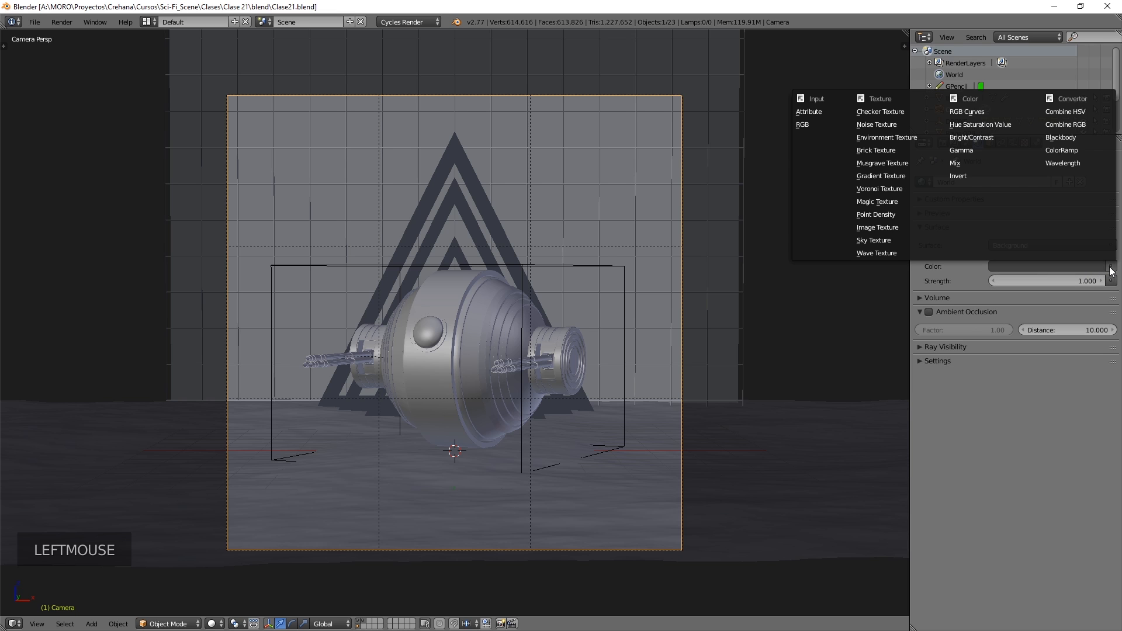
left_click(902, 137)
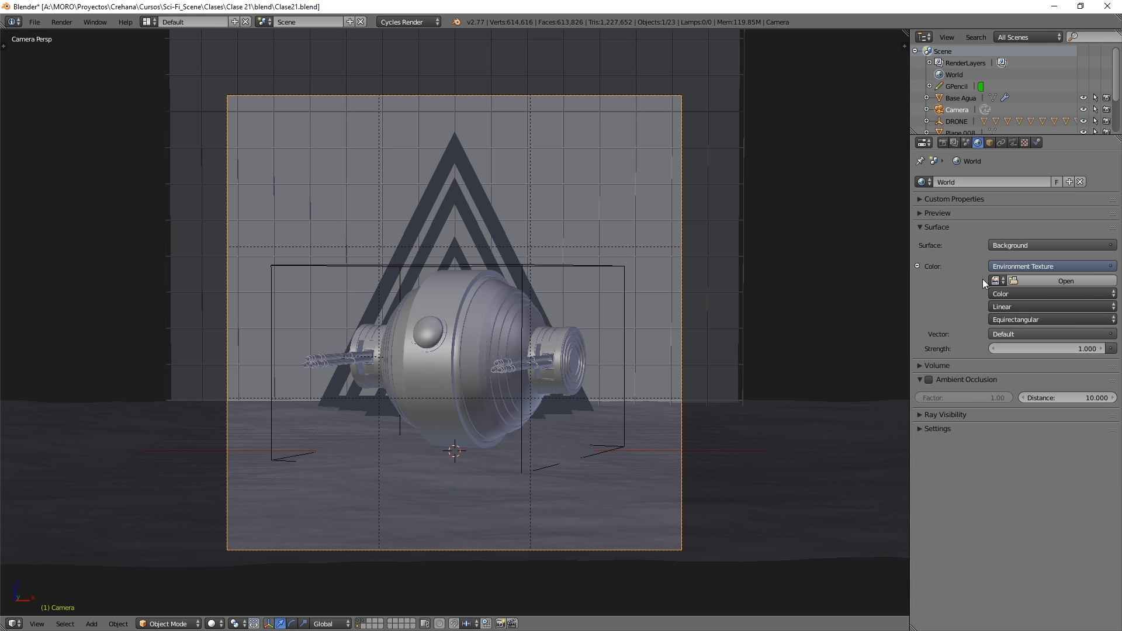
- Load EscenaSciFi - HDR.exr from the Sci-Fi_Scene Texturas folder as the world's environment image
left_click(1019, 280)
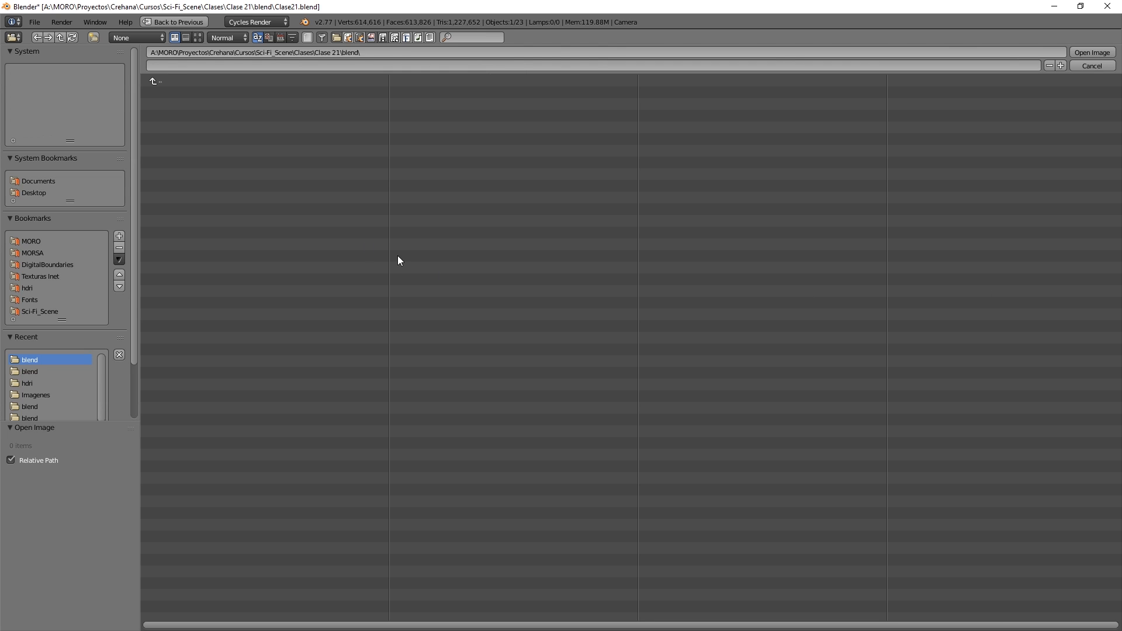
left_click(44, 312)
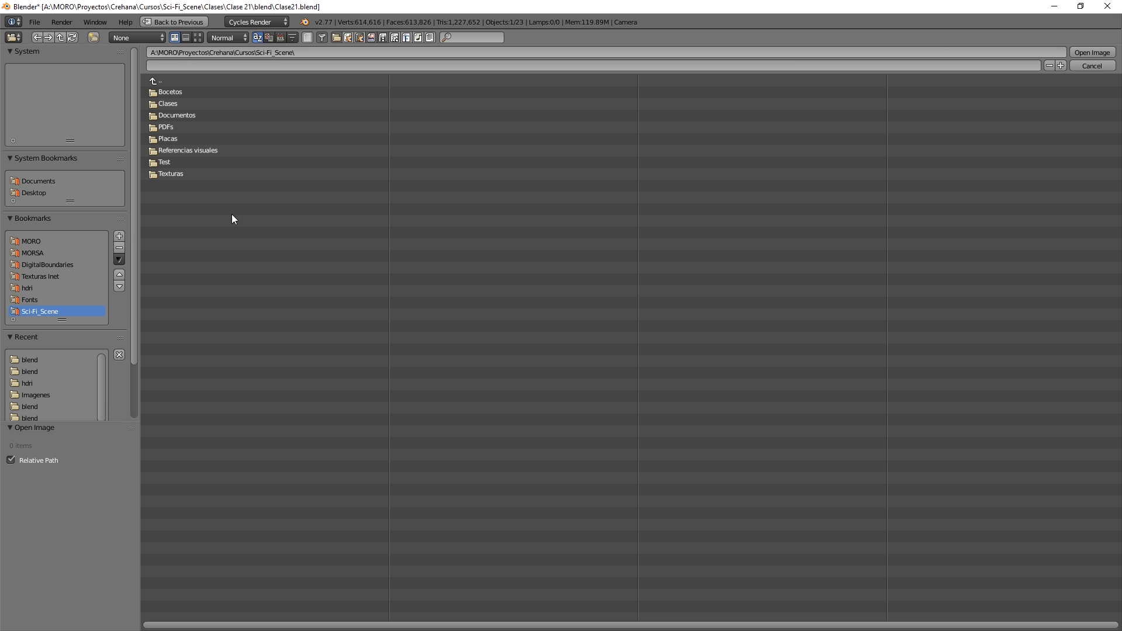
left_click(189, 174)
left_click(194, 94)
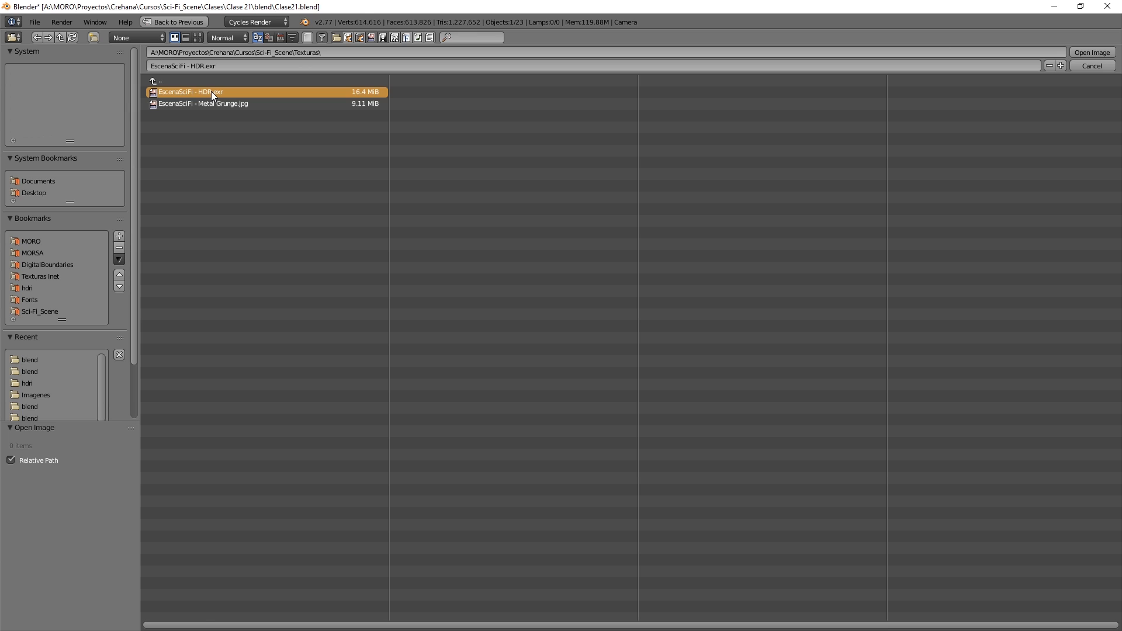
double_click(212, 91)
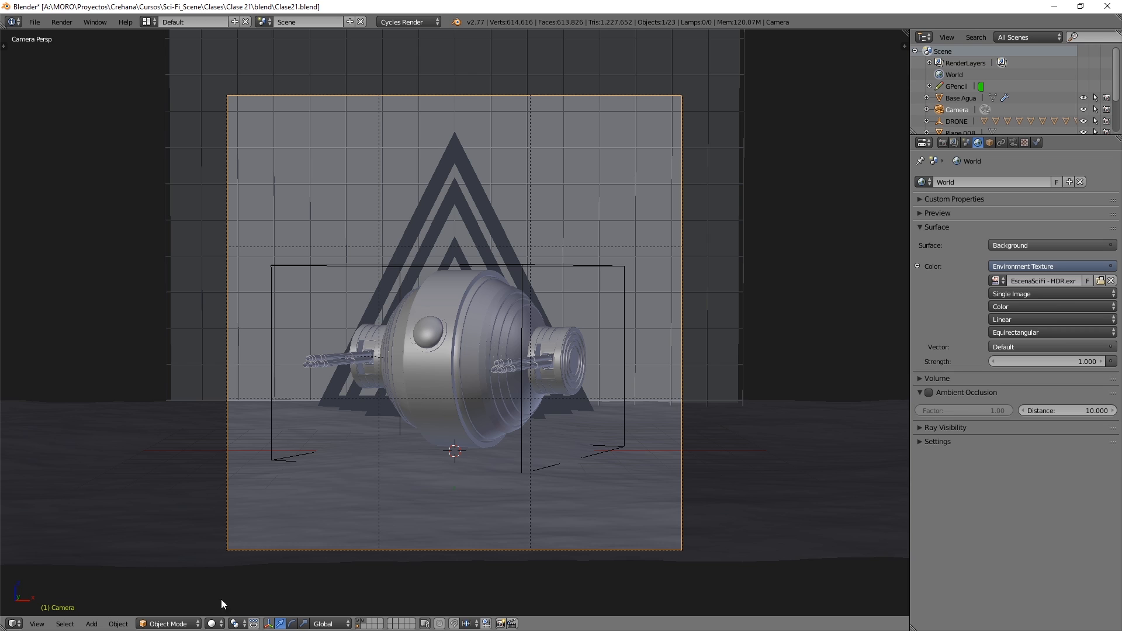
- Show the camera view in Rendered shading and split off a second, solid-shaded 3D view set to right orthographic
left_click(218, 628)
key("shift+z")
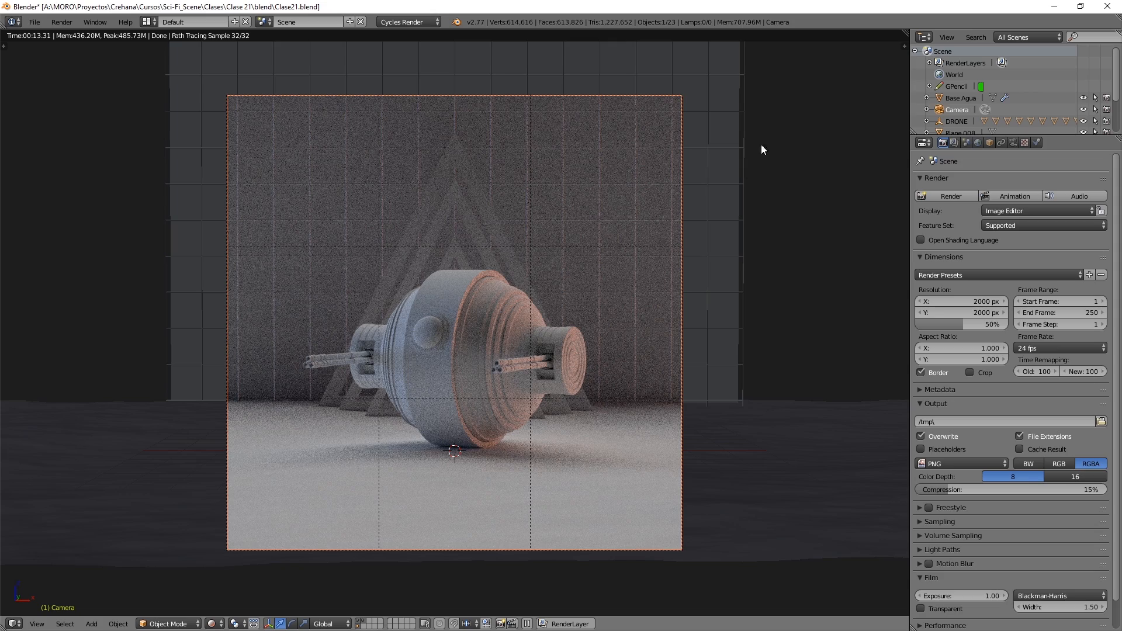
mouse_move(911, 37)
left_mouse_down()
mouse_move(877, 70)
mouse_move(506, 143)
left_mouse_up()
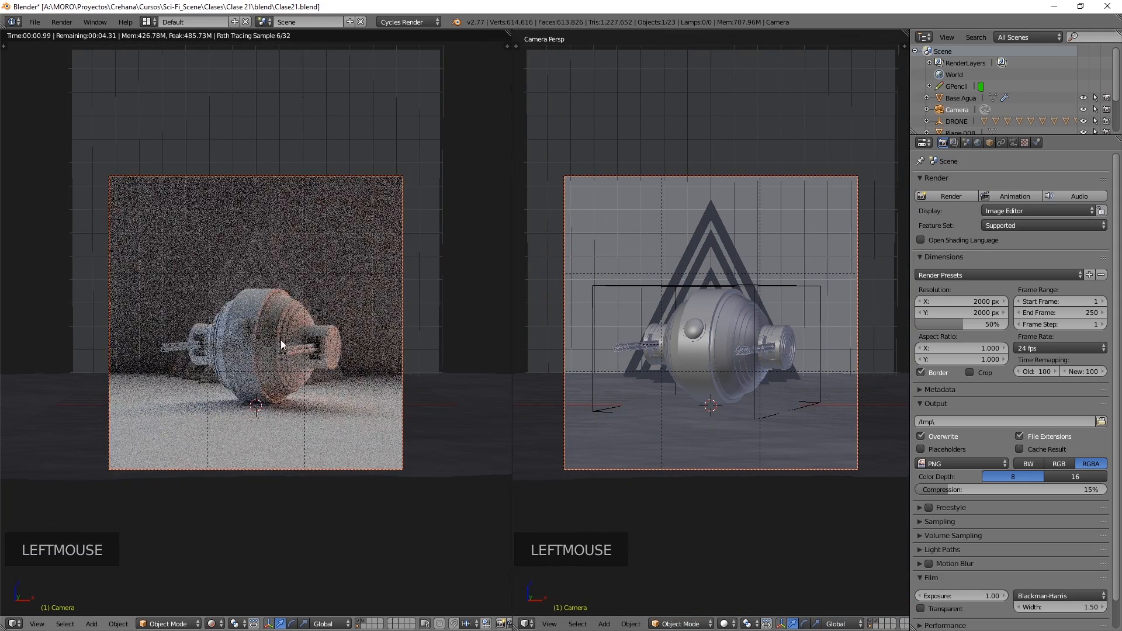
scroll(671, 373, "down", 2)
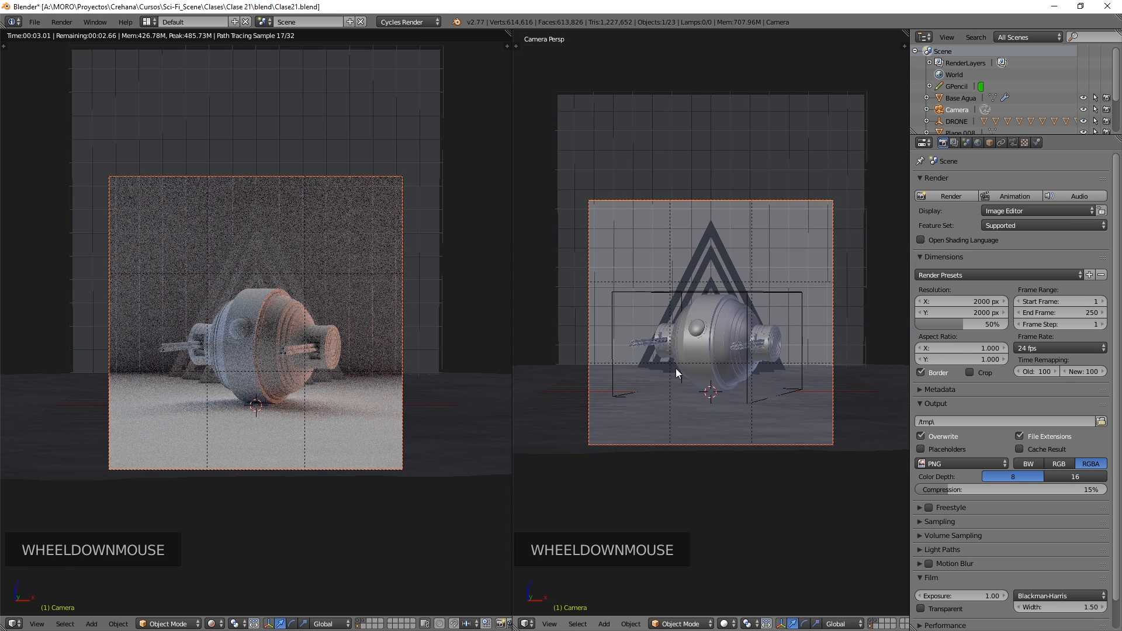
mouse_move(673, 370)
middle_mouse_down()
mouse_move(694, 366)
mouse_move(670, 374)
middle_mouse_up()
key("KP_3")
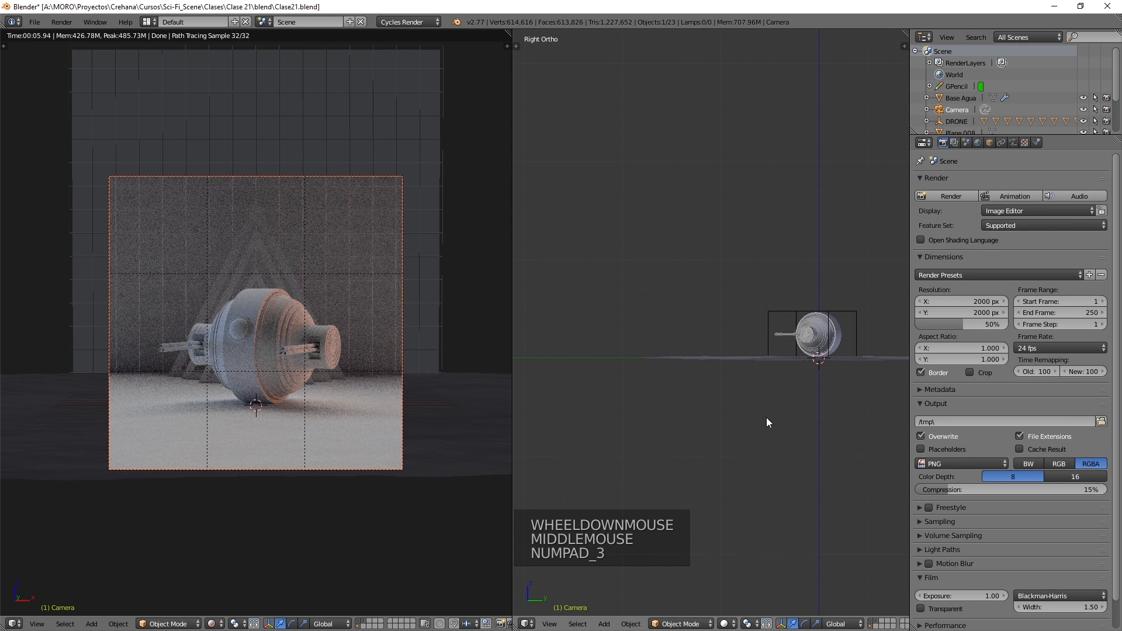
- Add a Sun lamp and place it well in front of the drone and above ground level
key("shift+a")
mouse_move(762, 430)
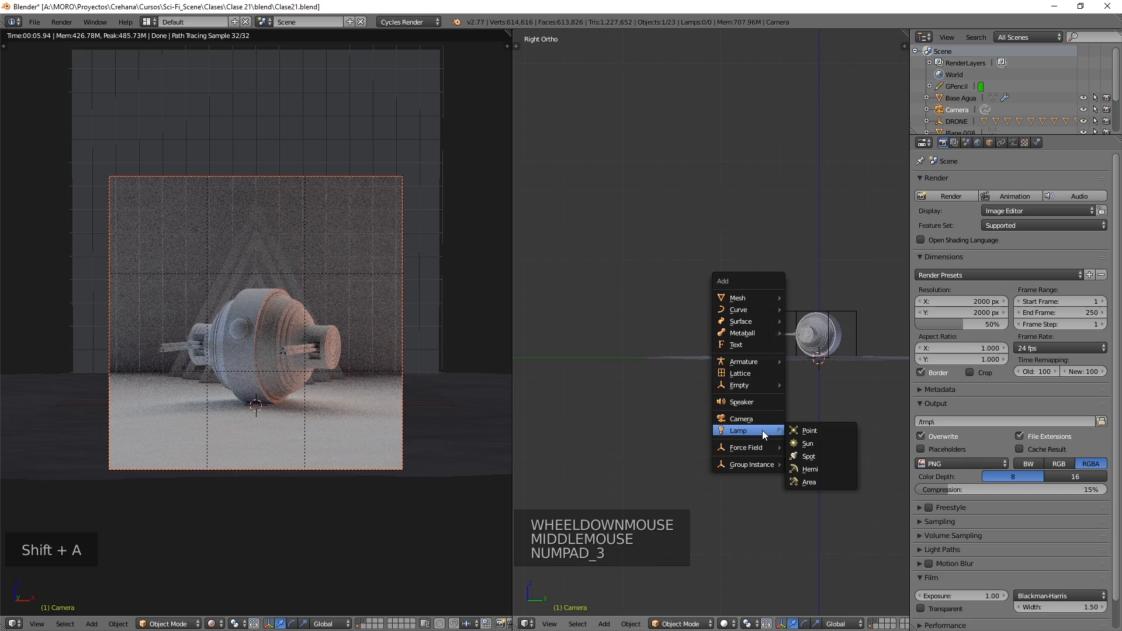
left_click(804, 443)
key("g")
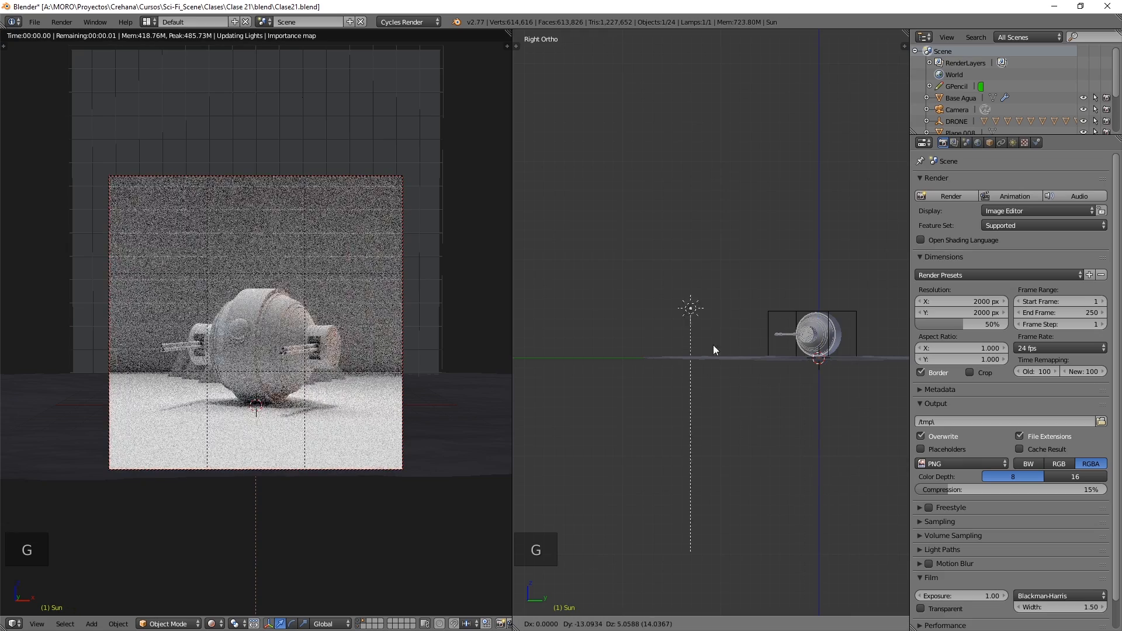
left_click(608, 341)
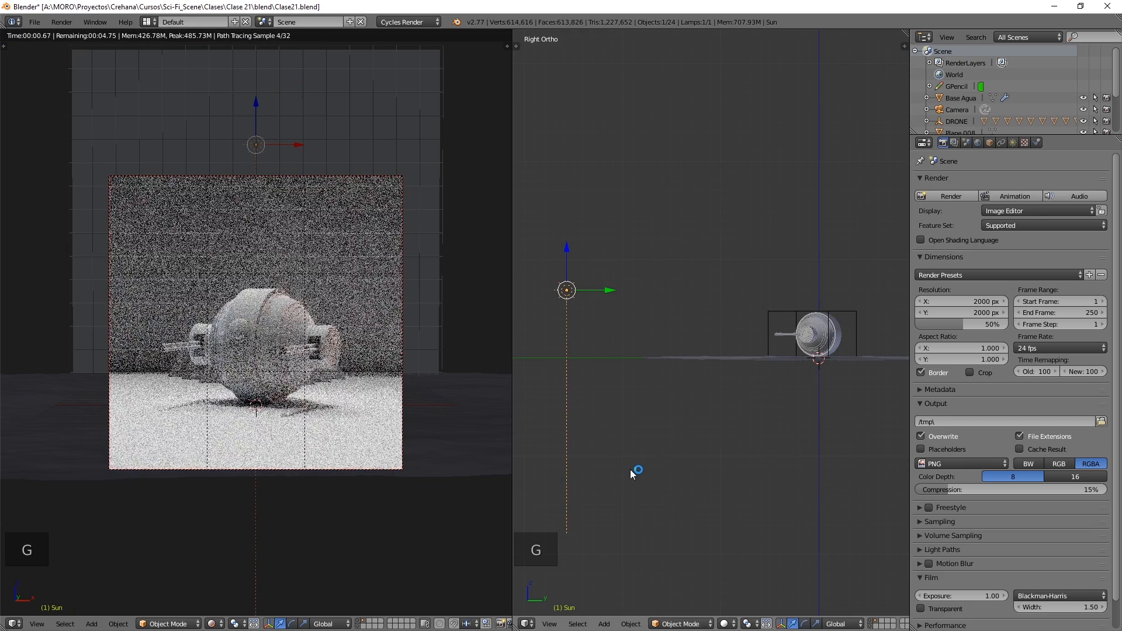
- Rotate the Sun lamp about -86° in the right view to aim it toward the drone, then about -3° in the top view
key("r")
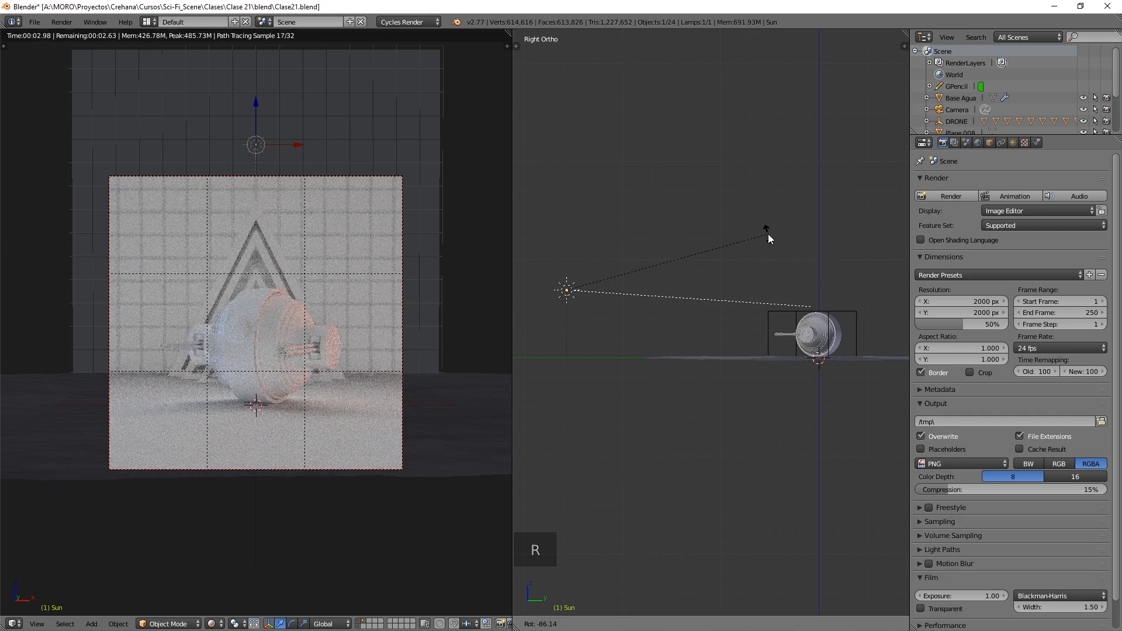
left_click(768, 234)
key("KP_7")
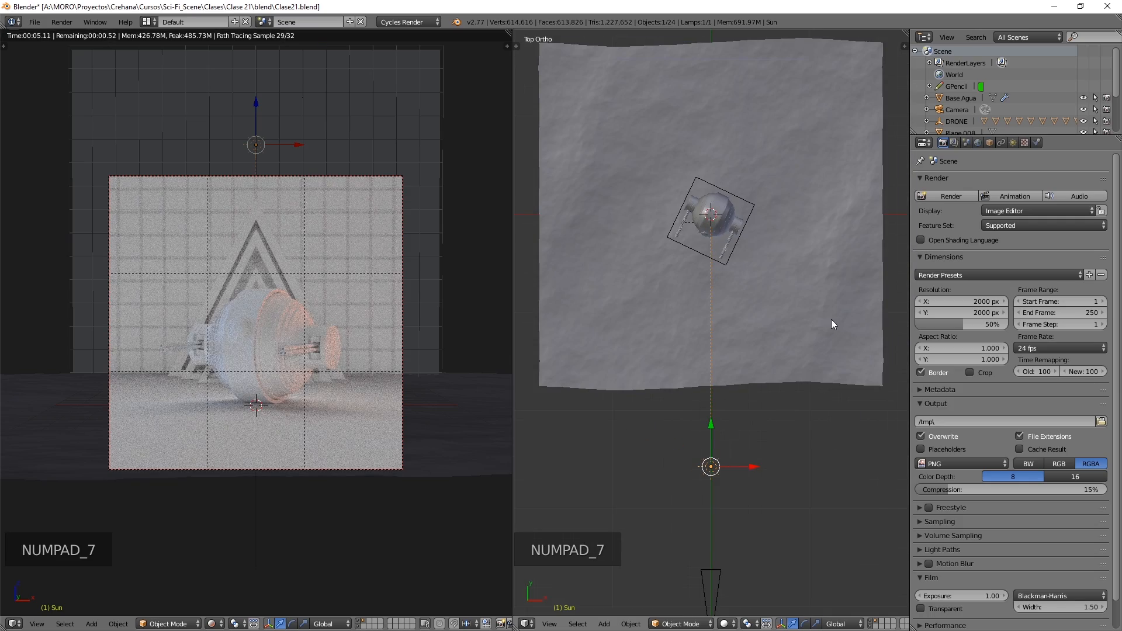
key("r")
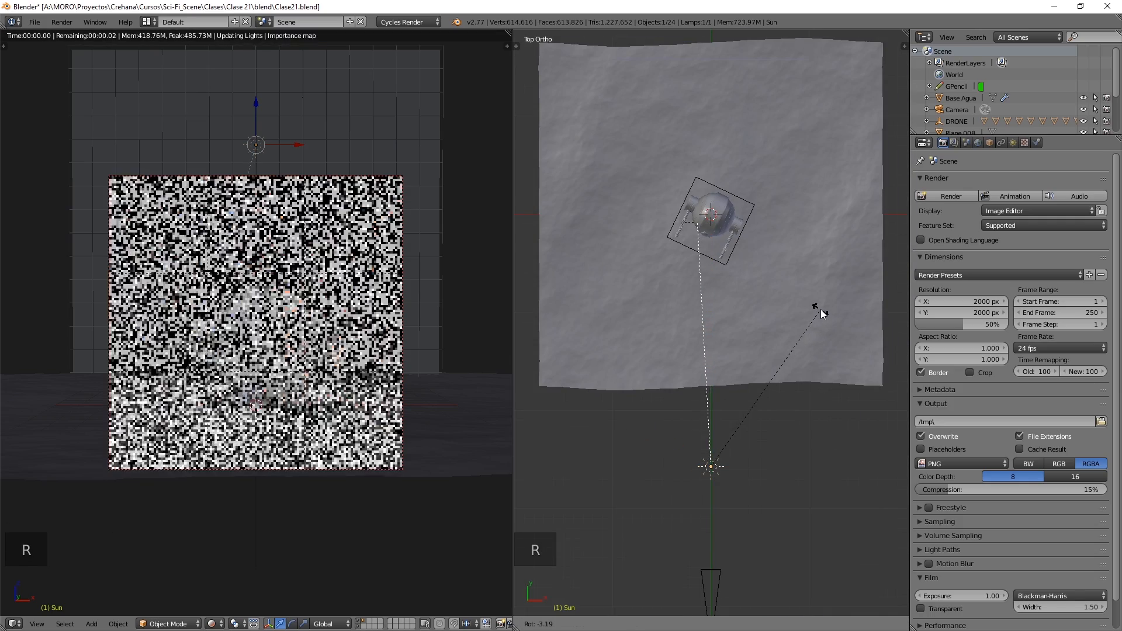
left_click(820, 310)
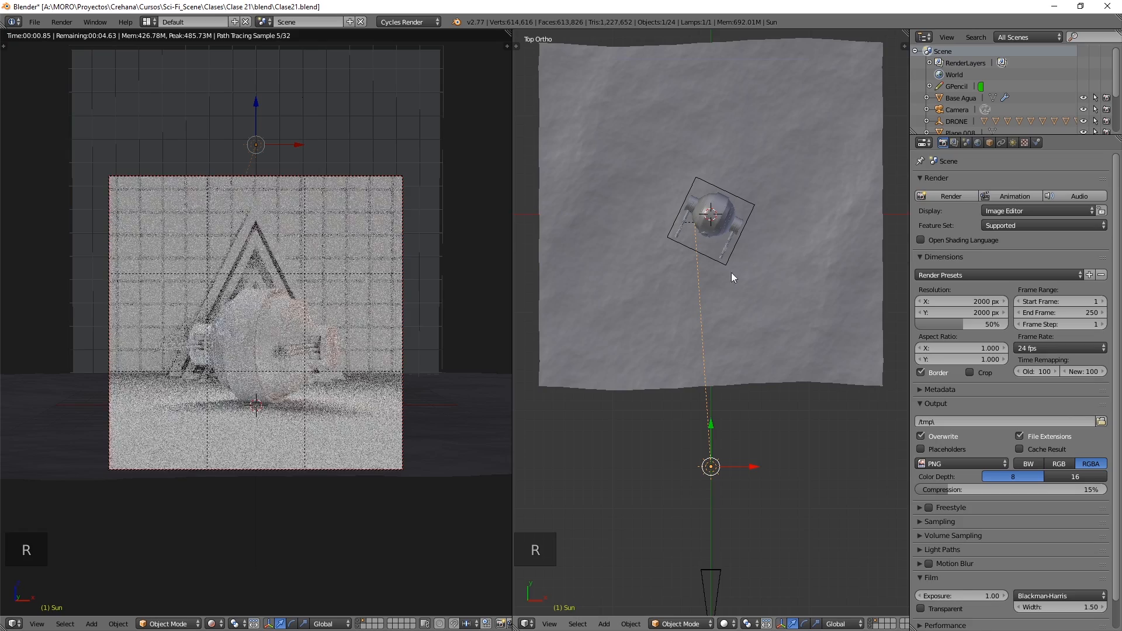
- Shift the Sun lamp sideways along the positive X axis in the top view, keeping its distance in front of the drone
key("g")
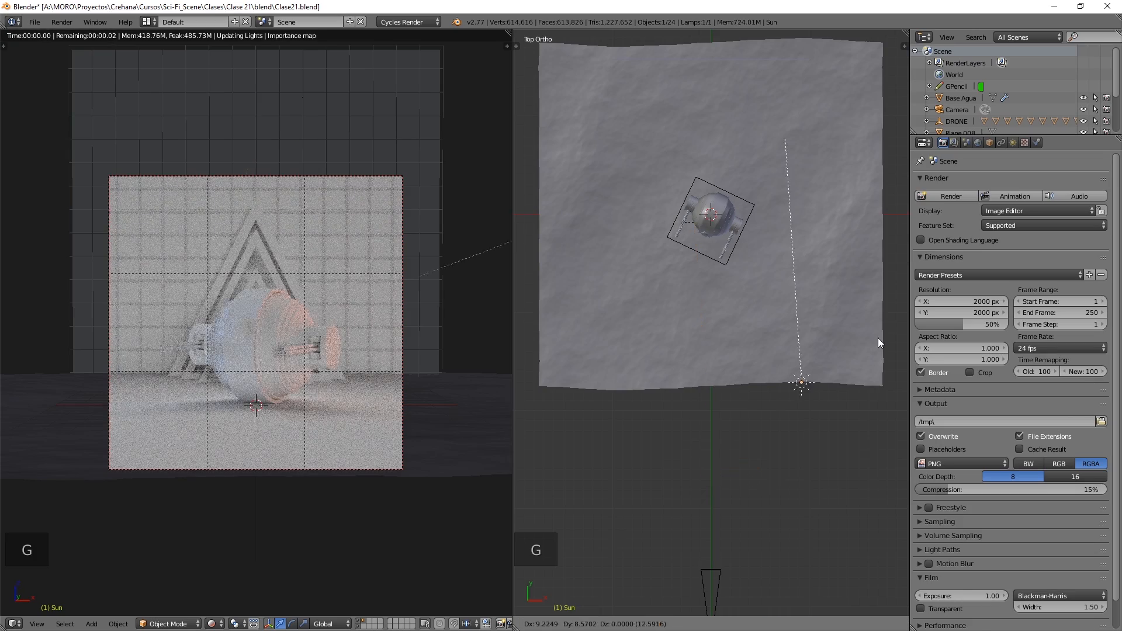
left_click(756, 435)
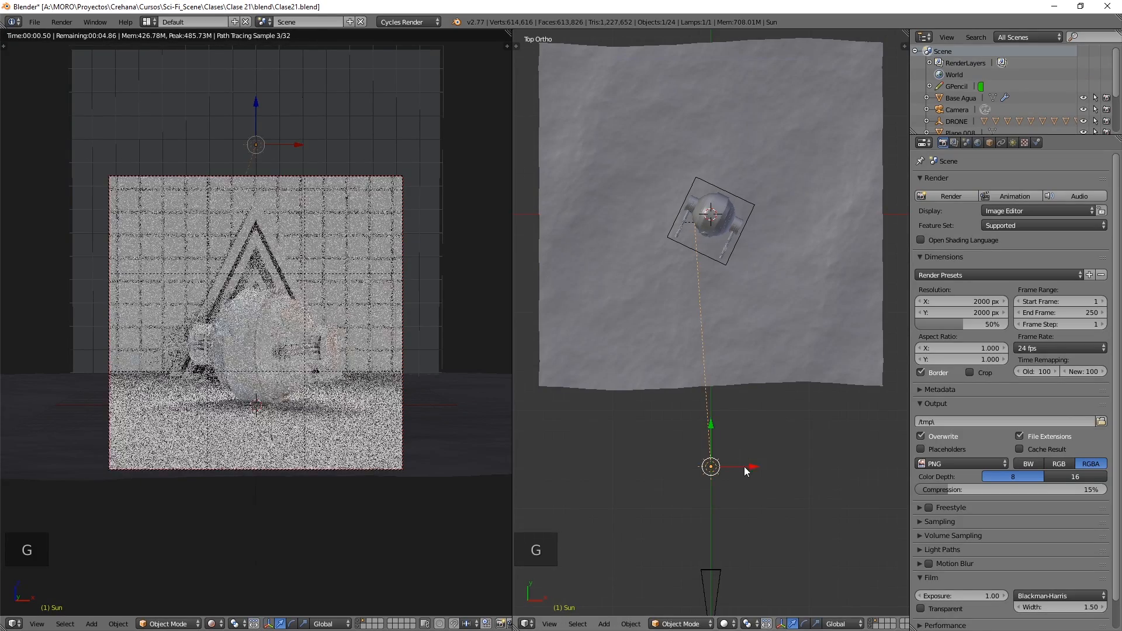
left_click(853, 468)
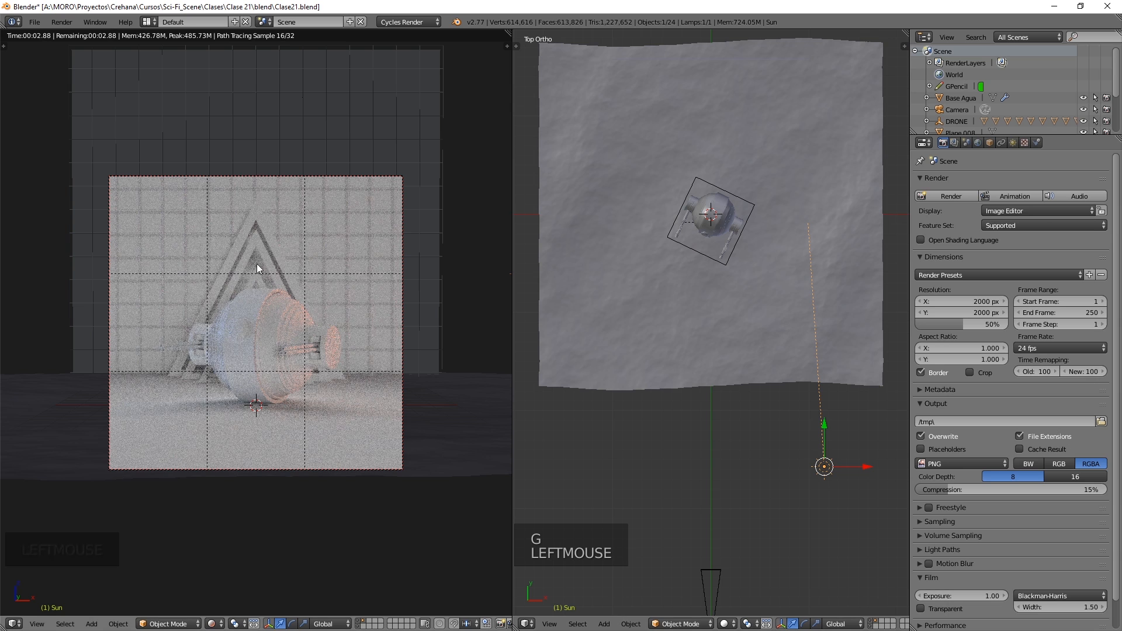
- Set the Sun lamp's emission strength to 0.1
left_click(1013, 143)
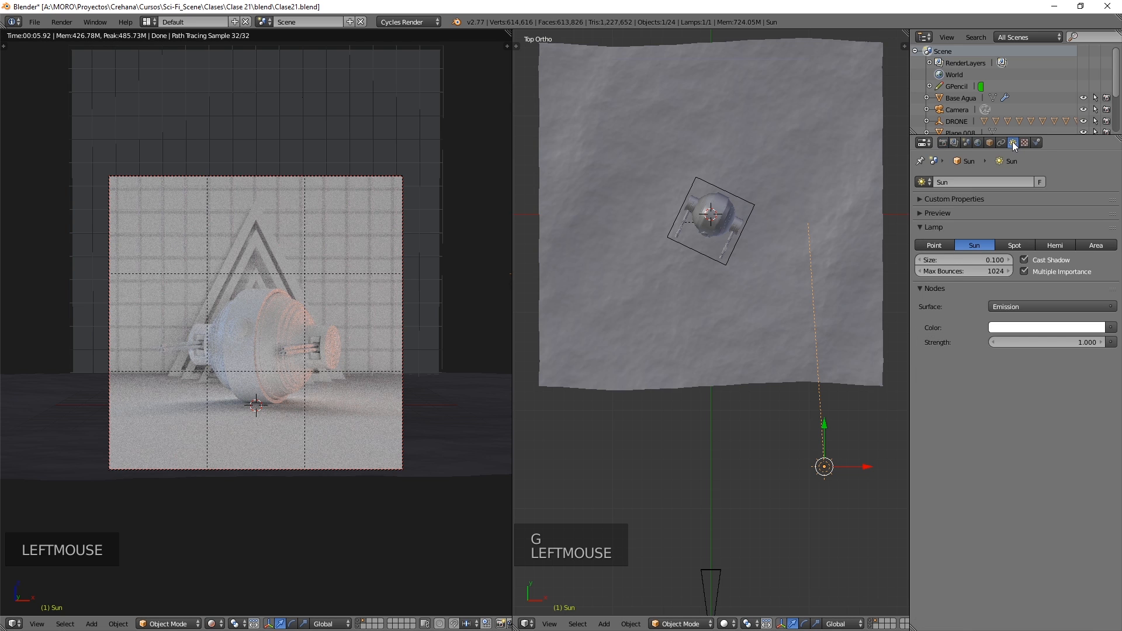
double_click(1050, 340)
type("0.1")
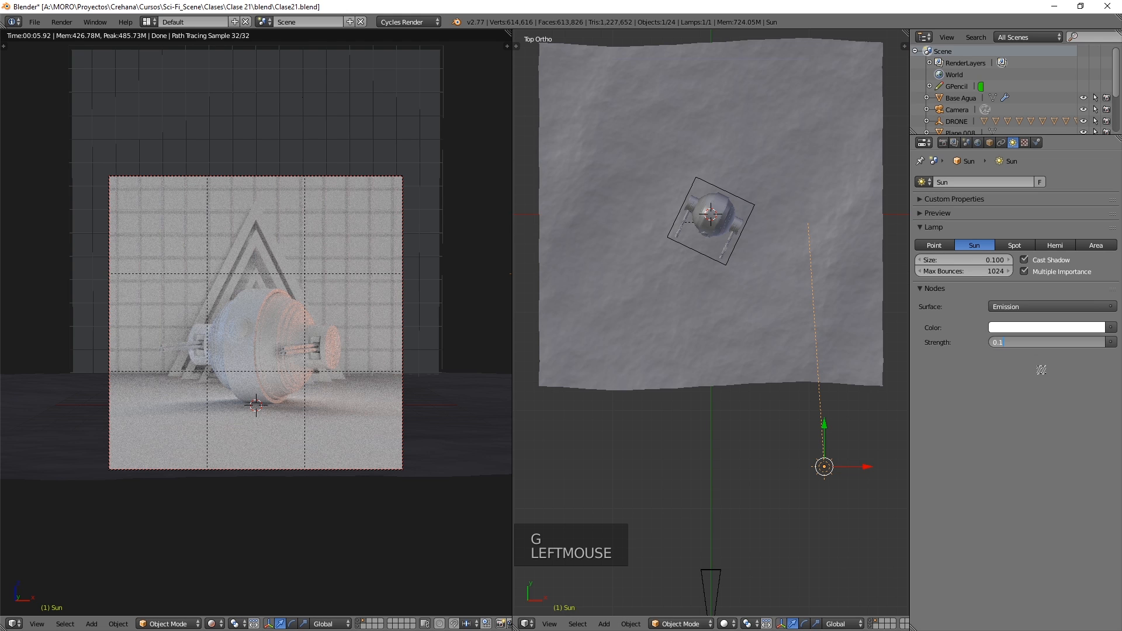
key("Return")
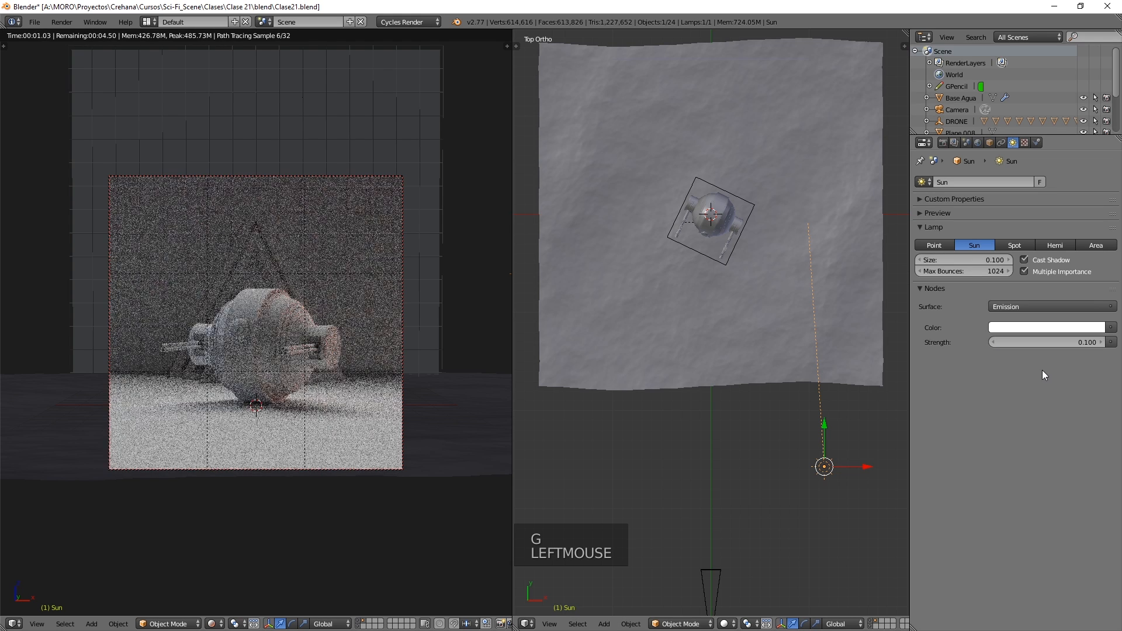